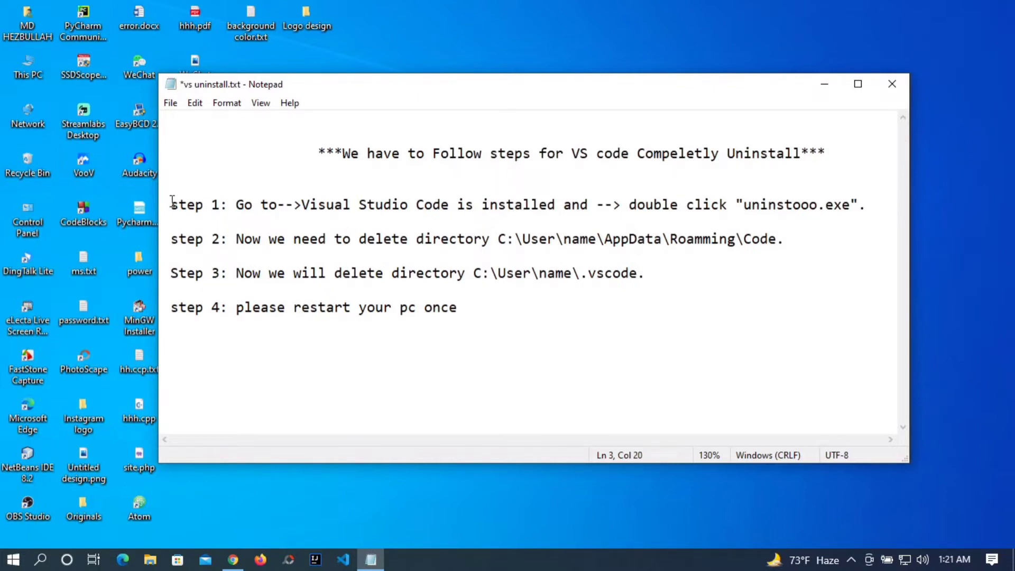
# Read the four steps for completely uninstalling VS Code in the notes file, and put the notes away.
pyautogui.moveTo(170, 200); pyautogui.dragTo(744, 206)
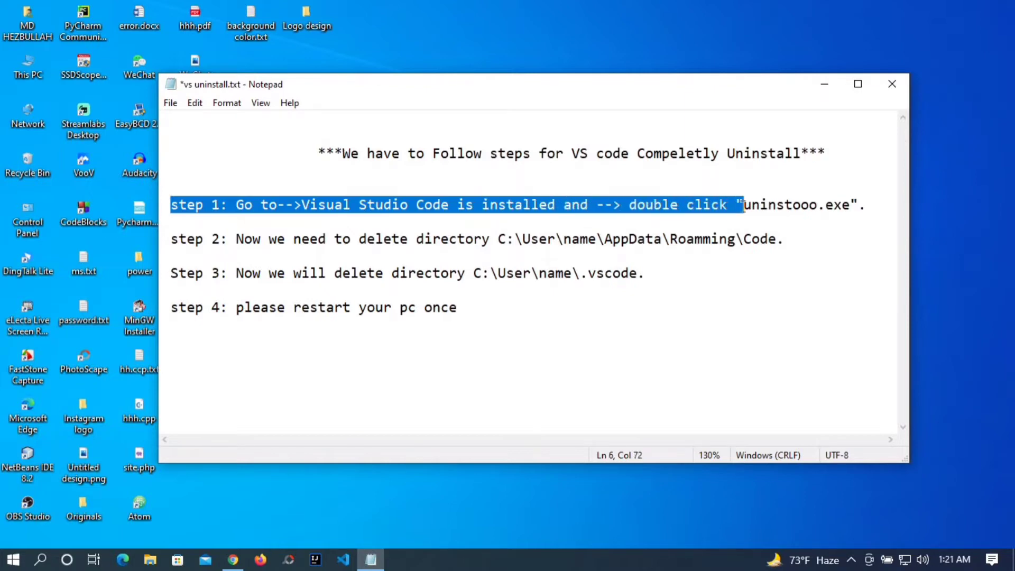
pyautogui.click(172, 240)
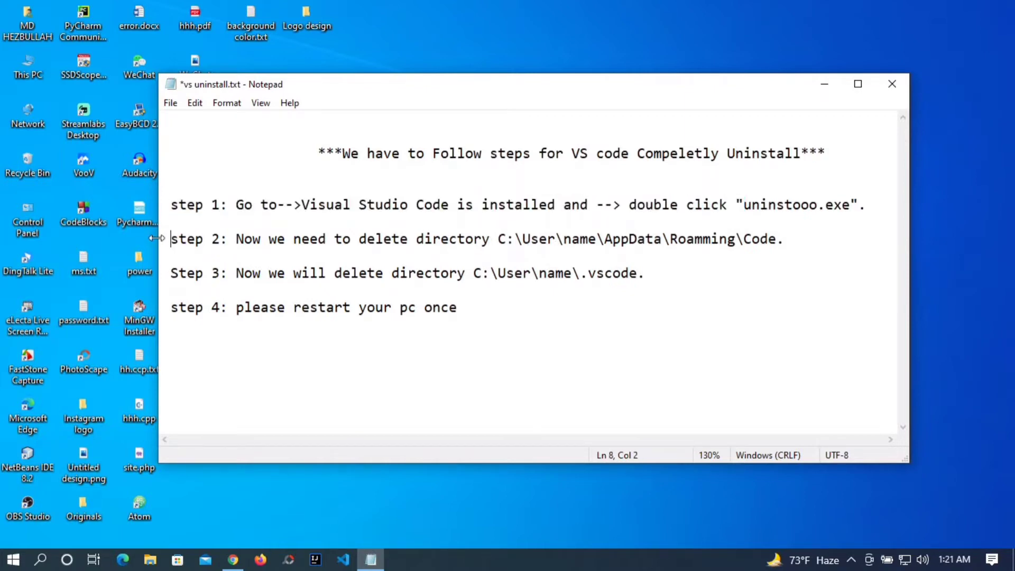
pyautogui.moveTo(166, 239); pyautogui.dragTo(589, 239)
pyautogui.click(181, 272)
pyautogui.moveTo(170, 273); pyautogui.dragTo(571, 272)
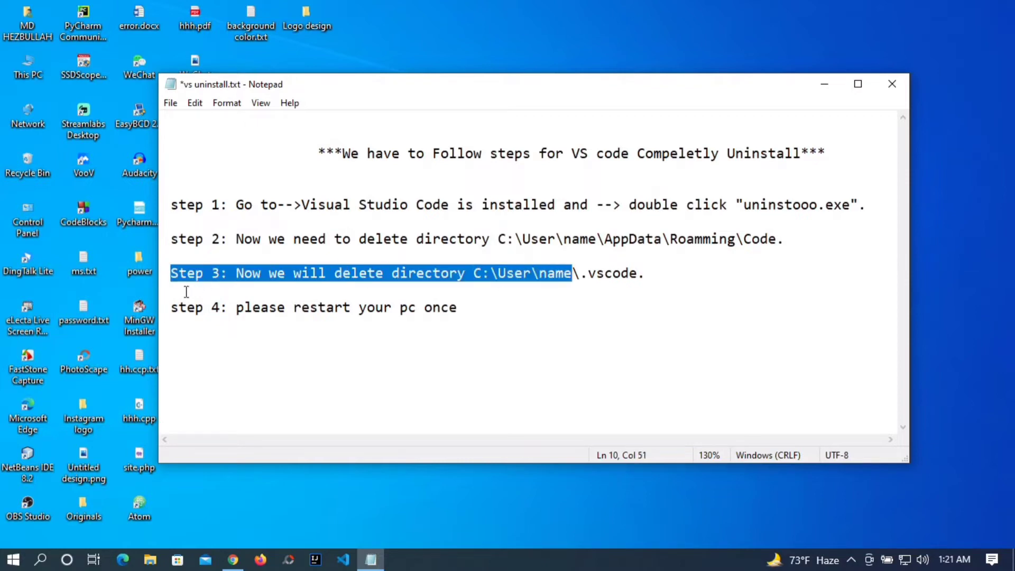
pyautogui.moveTo(169, 308); pyautogui.dragTo(506, 312)
pyautogui.click(507, 313)
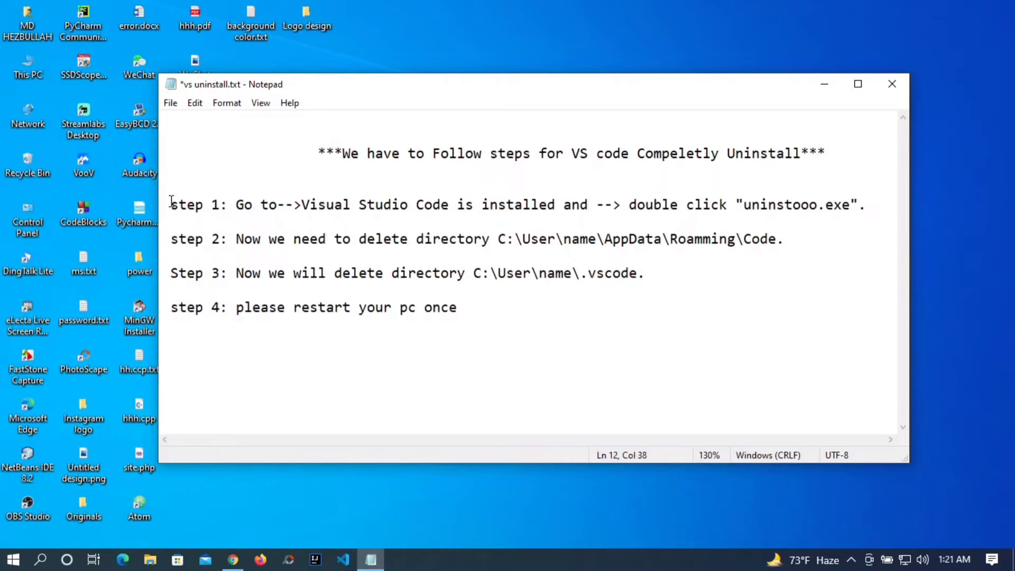
pyautogui.moveTo(169, 201); pyautogui.dragTo(424, 202)
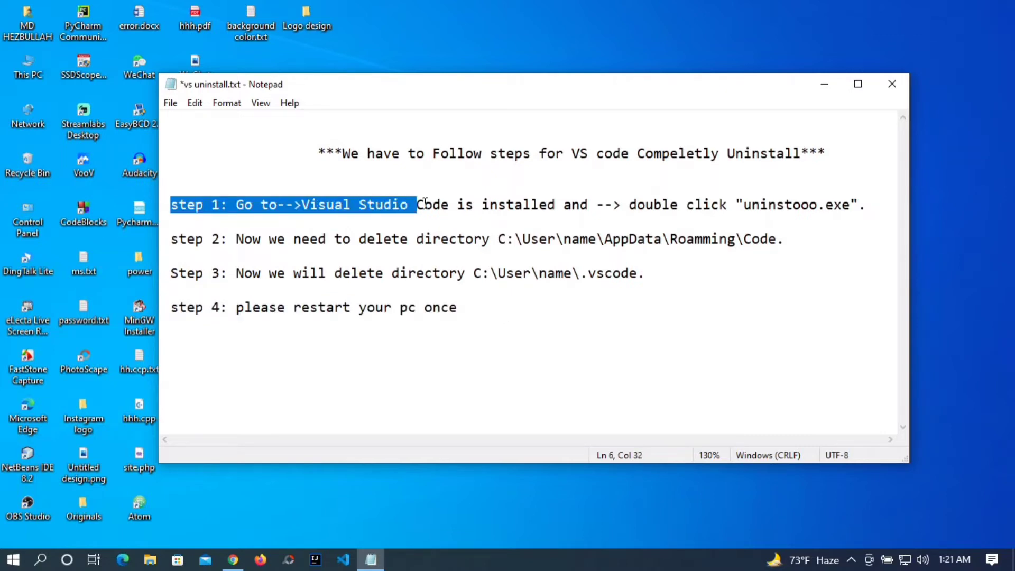
pyautogui.click(815, 80)
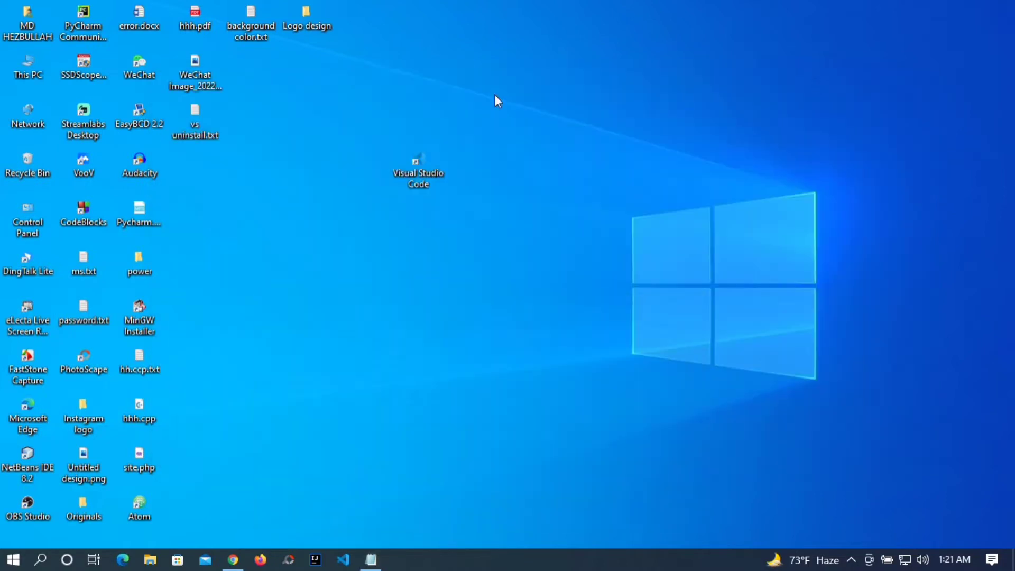
# Open the installation folder that the desktop's Visual Studio Code shortcut points to.
pyautogui.moveTo(373, 132); pyautogui.dragTo(451, 183)
pyautogui.rightClick(413, 162)
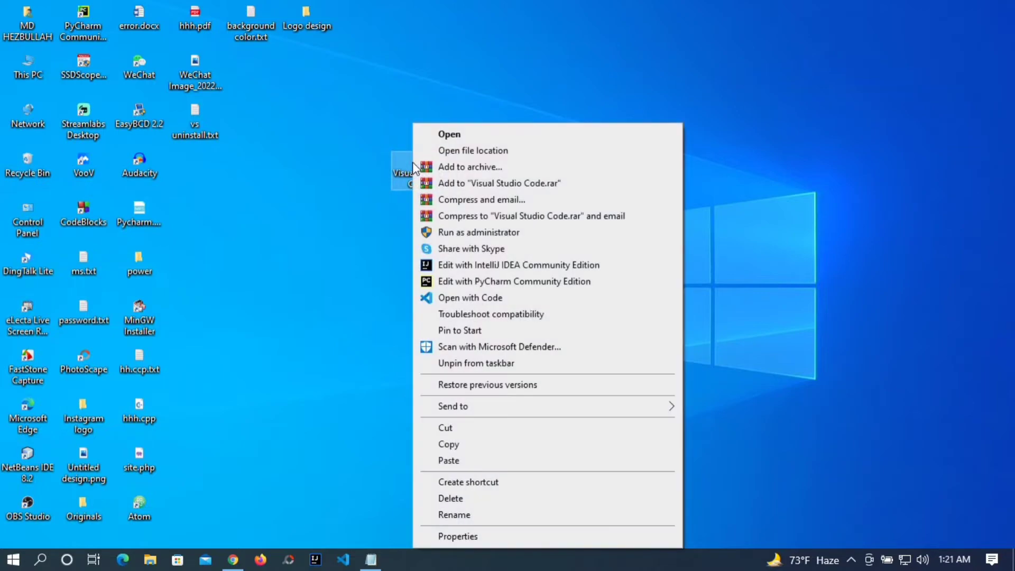
pyautogui.click(446, 152)
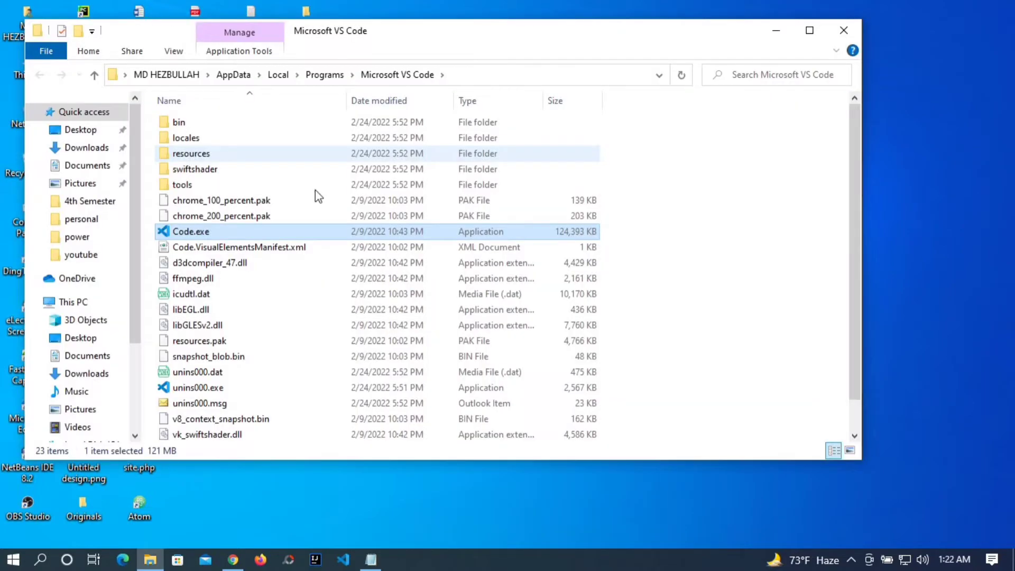
pyautogui.moveTo(515, 33); pyautogui.dragTo(598, 30)
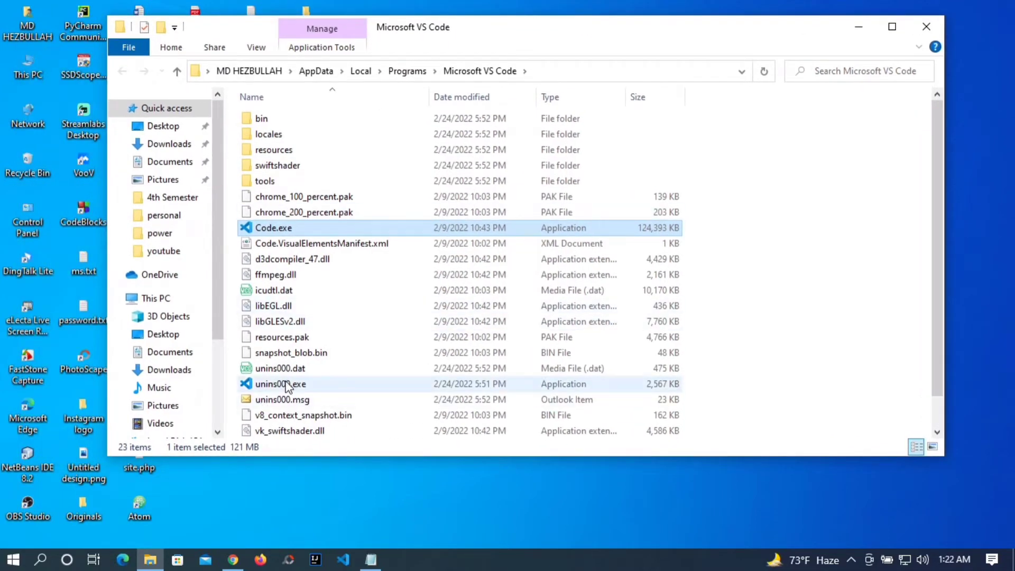
# Uninstall Visual Studio Code by running unins000.exe from its installation folder, and close the folder window.
pyautogui.click(370, 561)
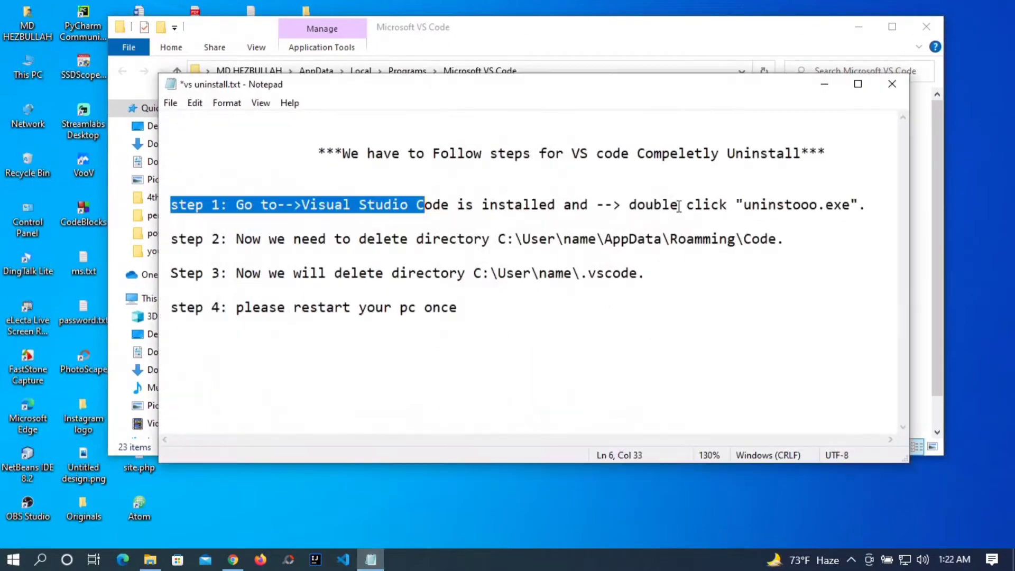
pyautogui.moveTo(745, 203); pyautogui.dragTo(833, 199)
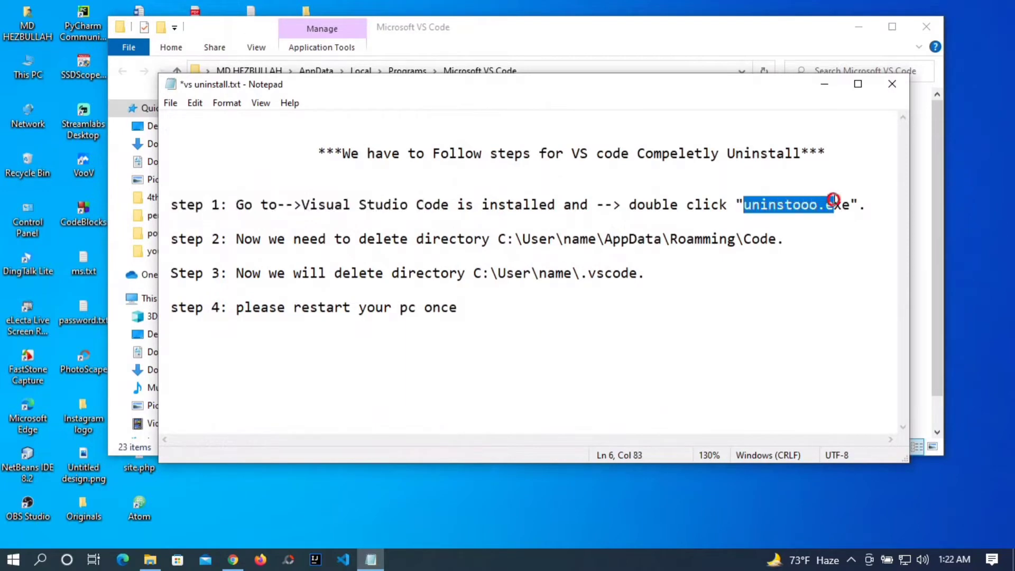
pyautogui.click(825, 85)
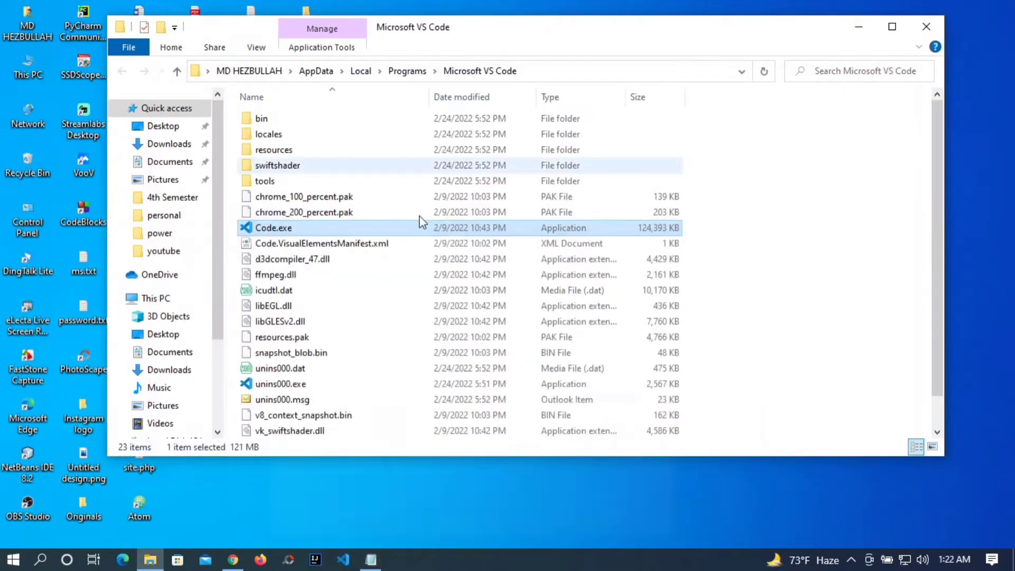
pyautogui.rightClick(293, 385)
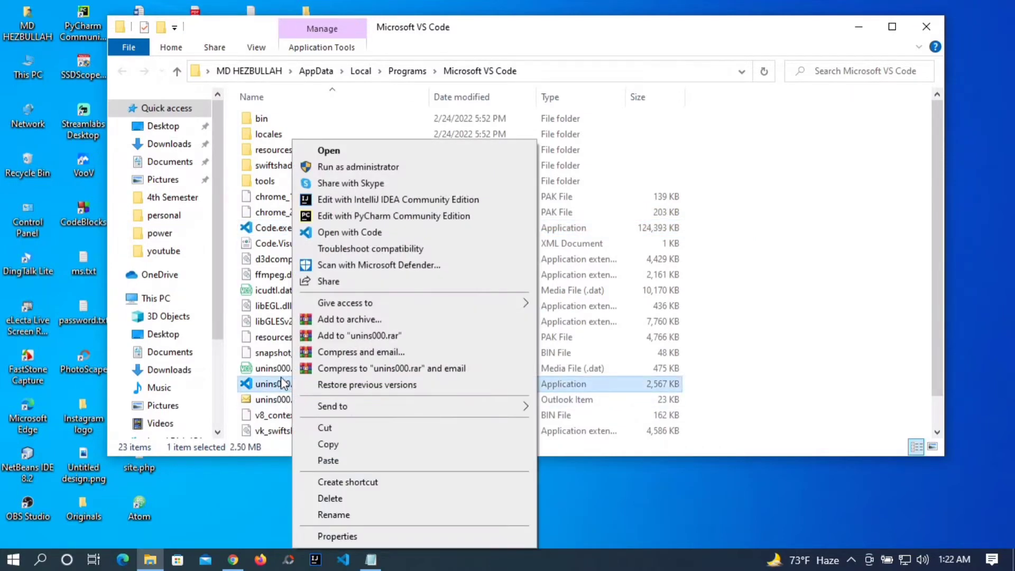
pyautogui.doubleClick(275, 385)
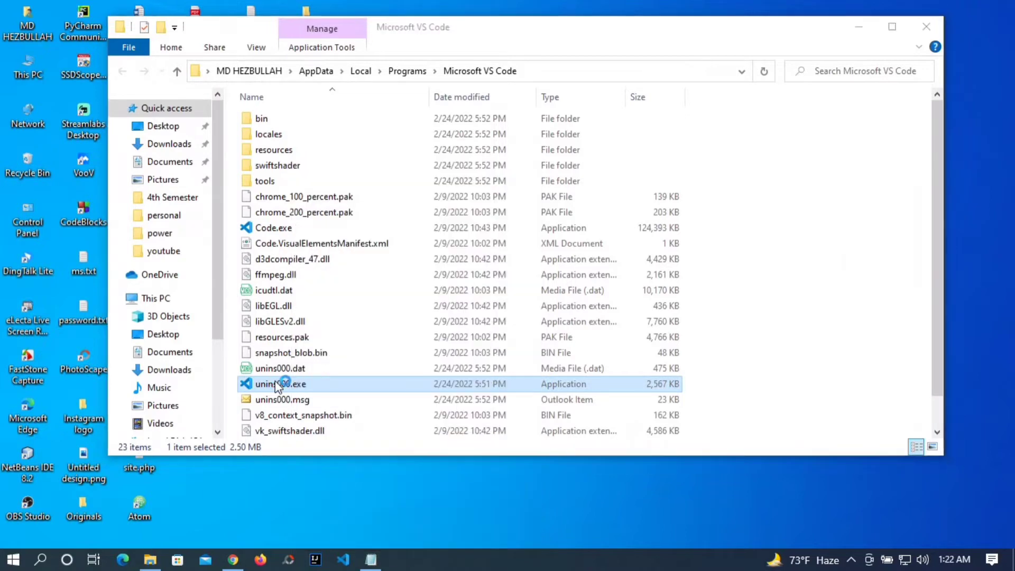
pyautogui.click(564, 335)
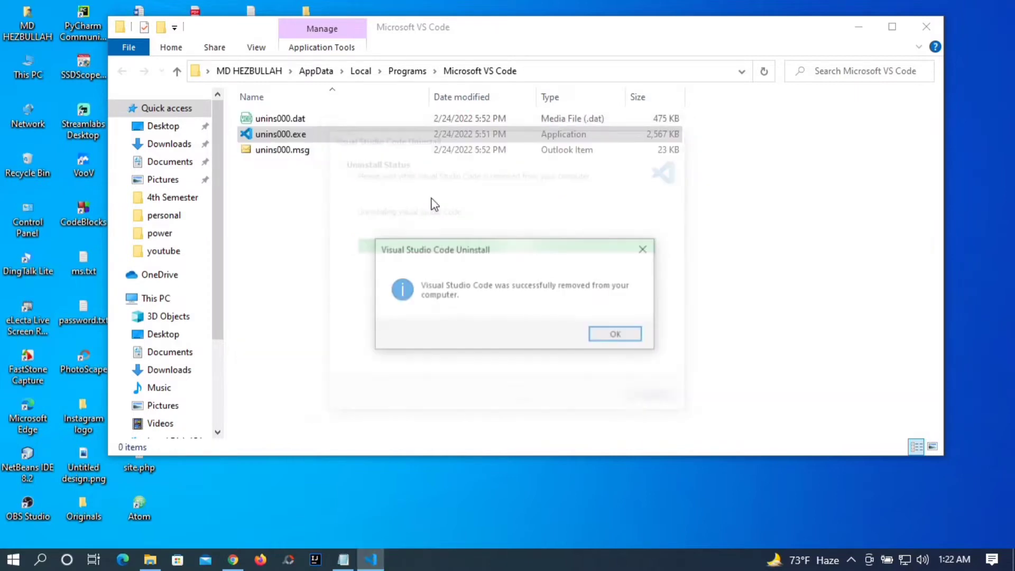
pyautogui.click(607, 334)
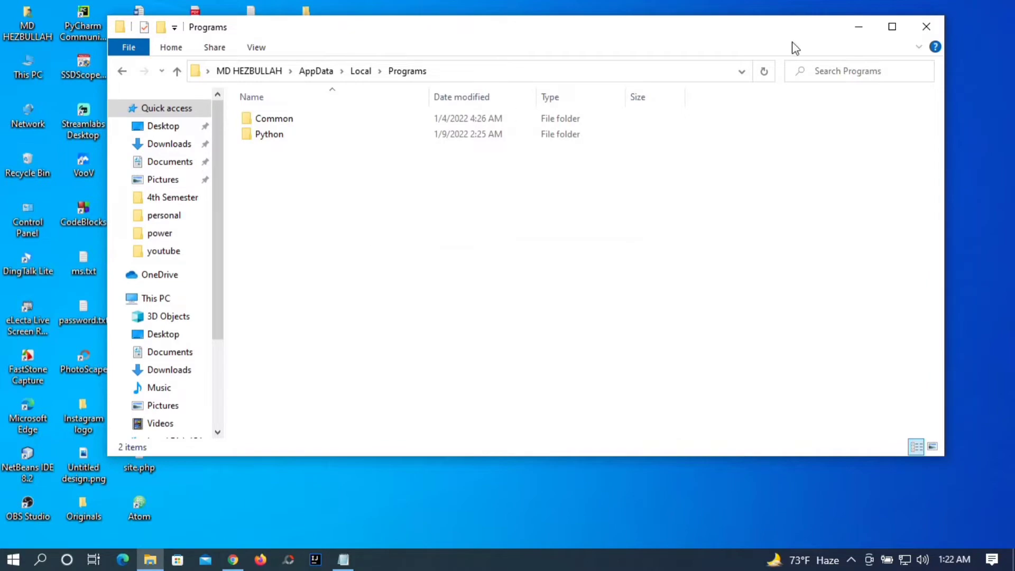
pyautogui.click(925, 28)
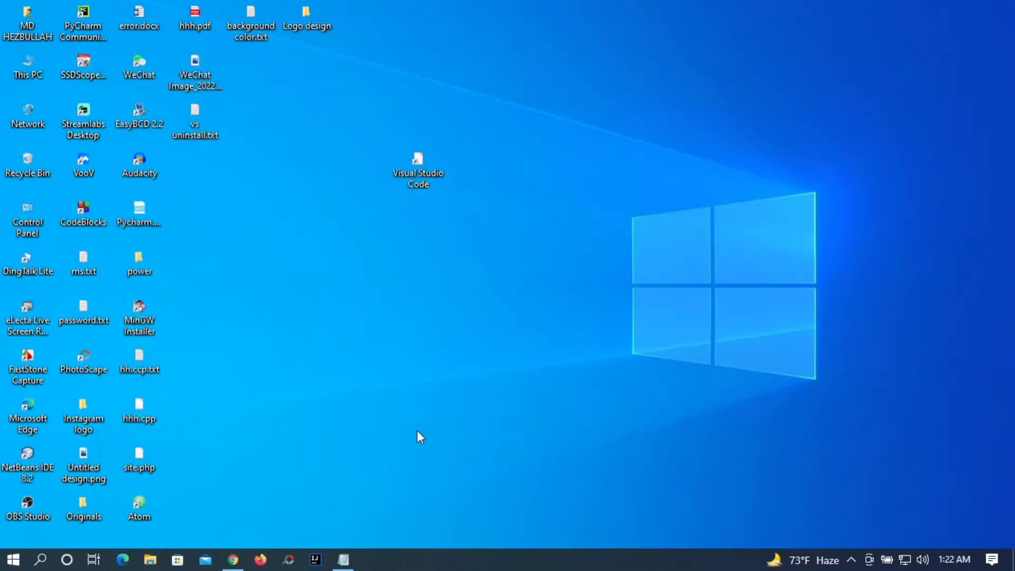
# Check step 2 of the notes for the directory to delete, and open the user's profile folder under C:\Users.
pyautogui.click(346, 559)
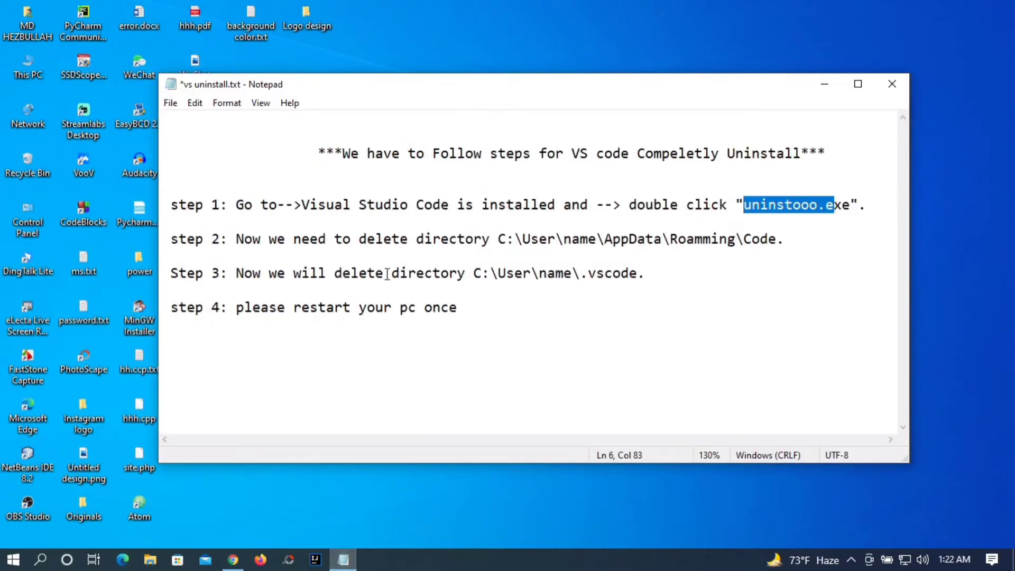
pyautogui.moveTo(235, 238); pyautogui.dragTo(739, 240)
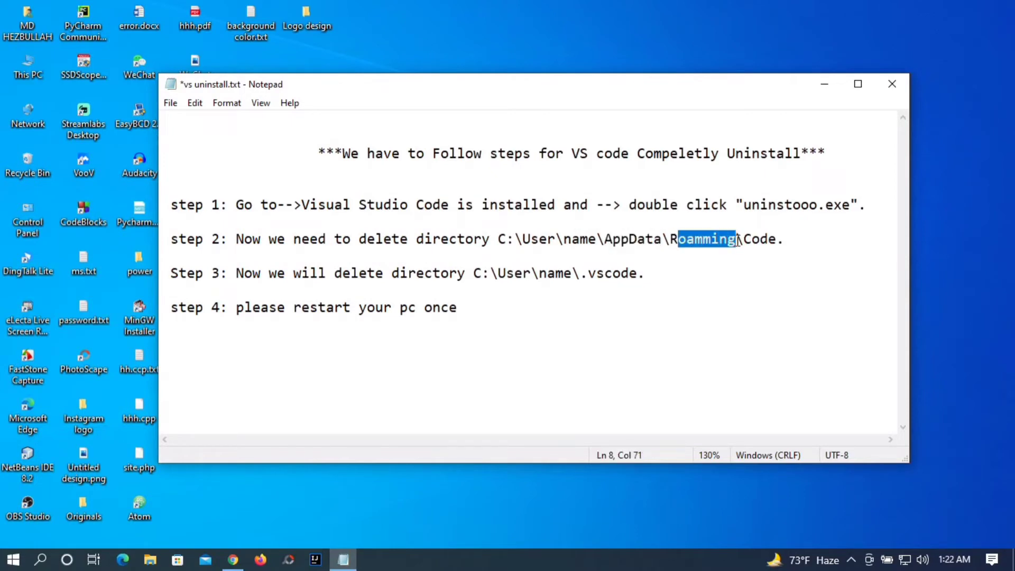
pyautogui.click(794, 238)
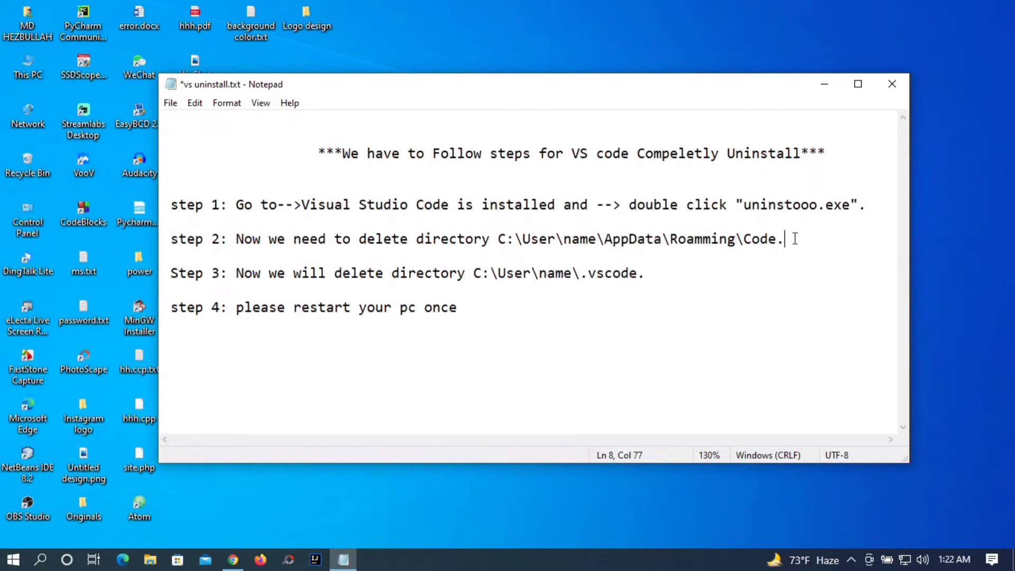
pyautogui.click(824, 83)
pyautogui.doubleClick(16, 59)
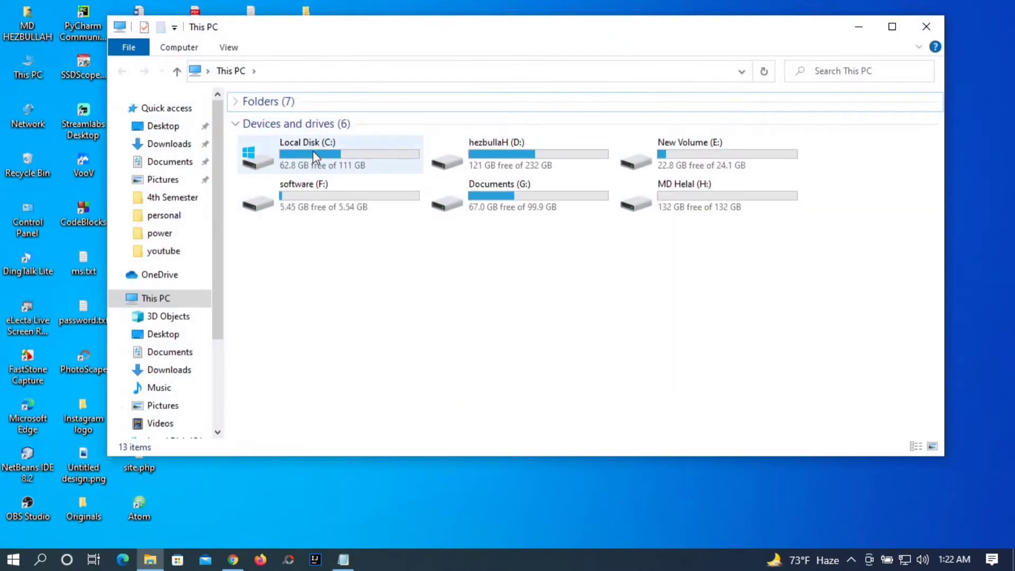
pyautogui.doubleClick(315, 157)
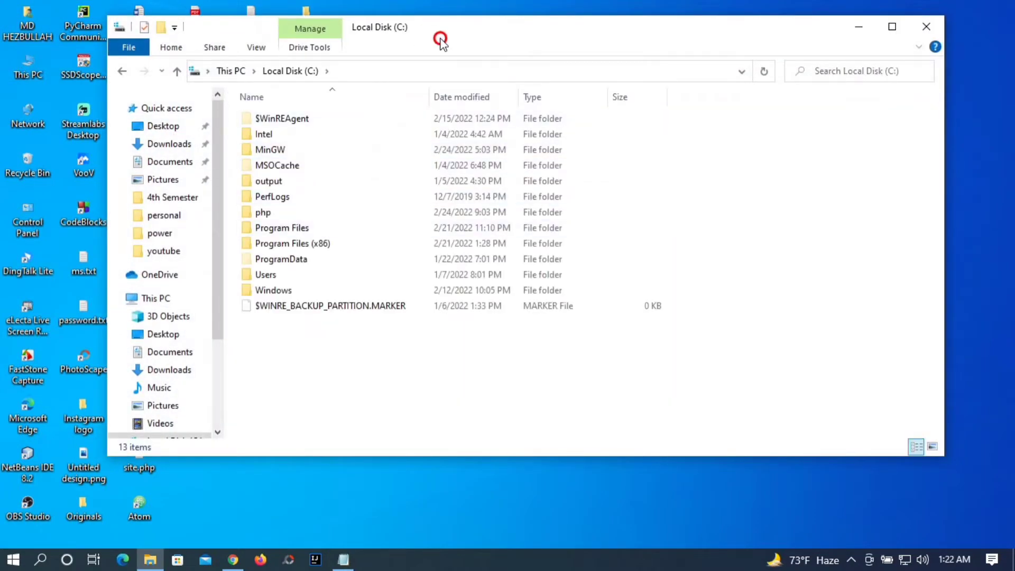
pyautogui.moveTo(442, 37); pyautogui.dragTo(466, 45)
pyautogui.doubleClick(328, 281)
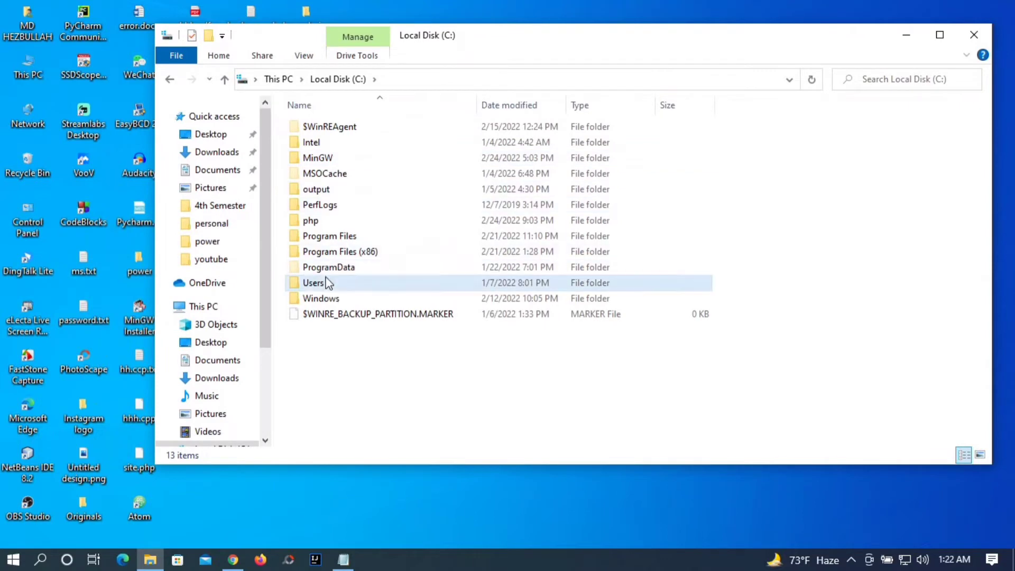
pyautogui.doubleClick(319, 148)
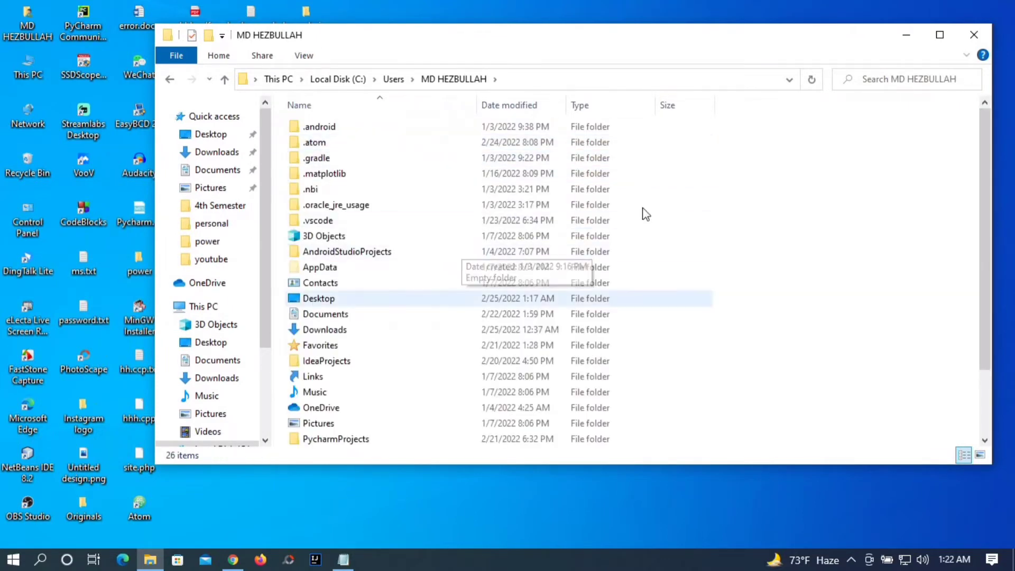
# Turn the display of hidden items off and back on in the user's profile folder.
pyautogui.click(351, 268)
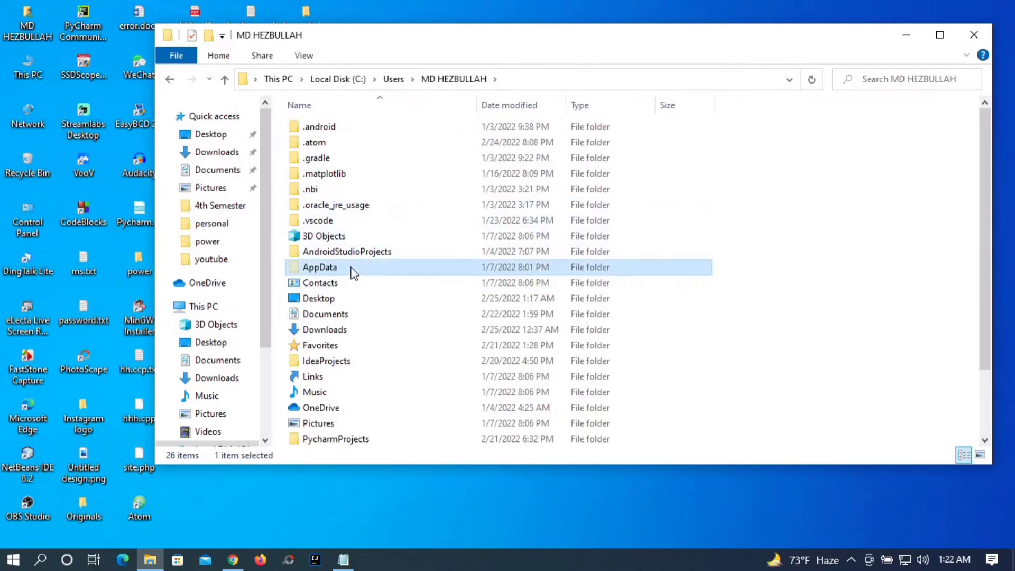
pyautogui.click(301, 56)
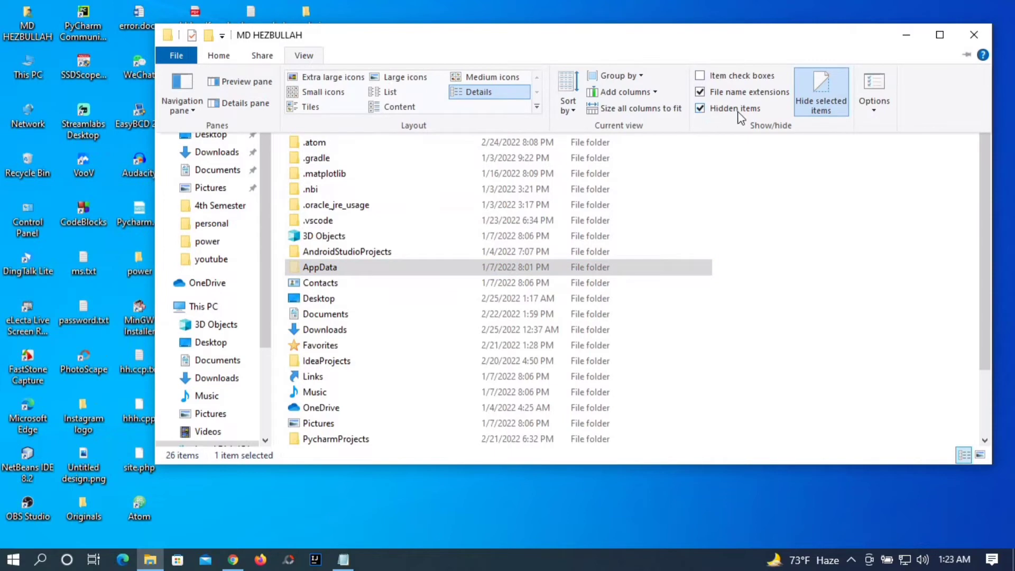
pyautogui.click(701, 109)
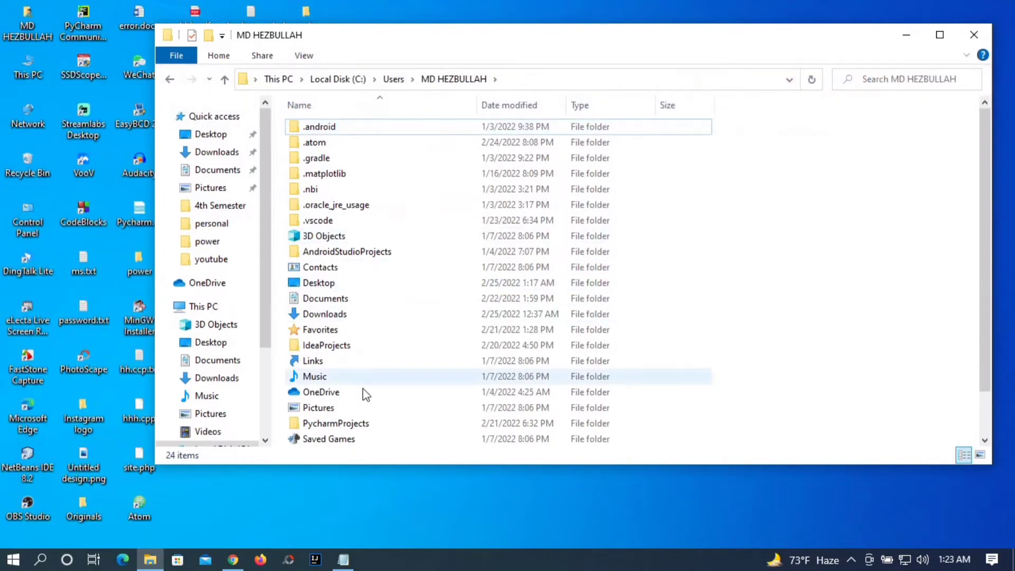
pyautogui.click(302, 57)
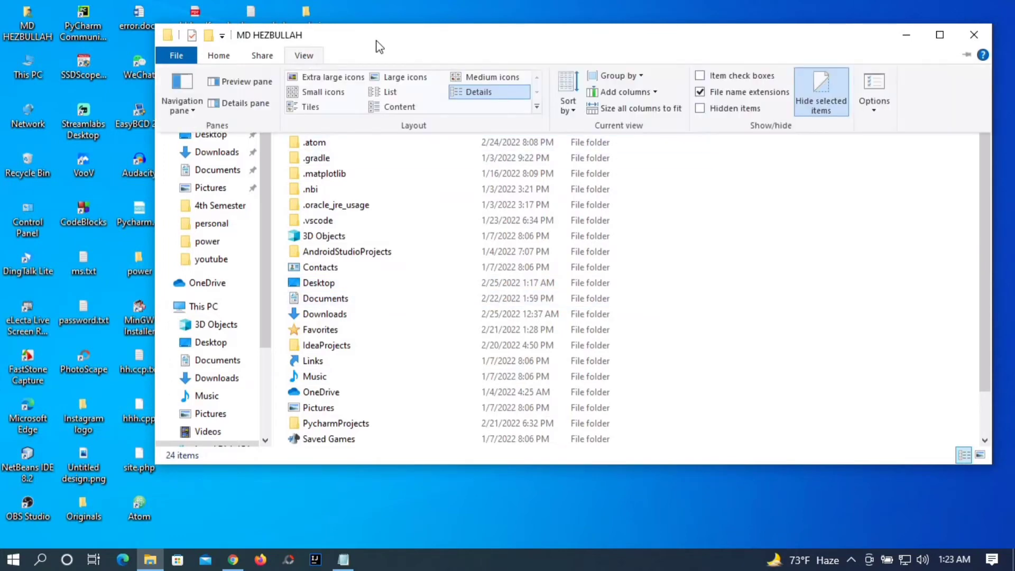
pyautogui.click(707, 111)
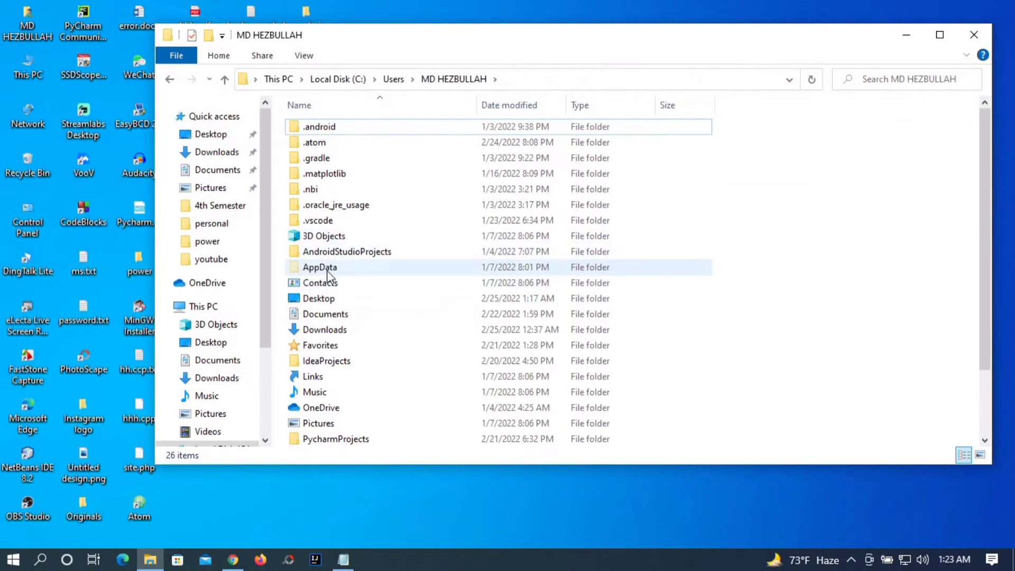
# Open AppData\Roaming inside the user's profile folder and check its Code folder against step 2 of the notes.
pyautogui.doubleClick(328, 270)
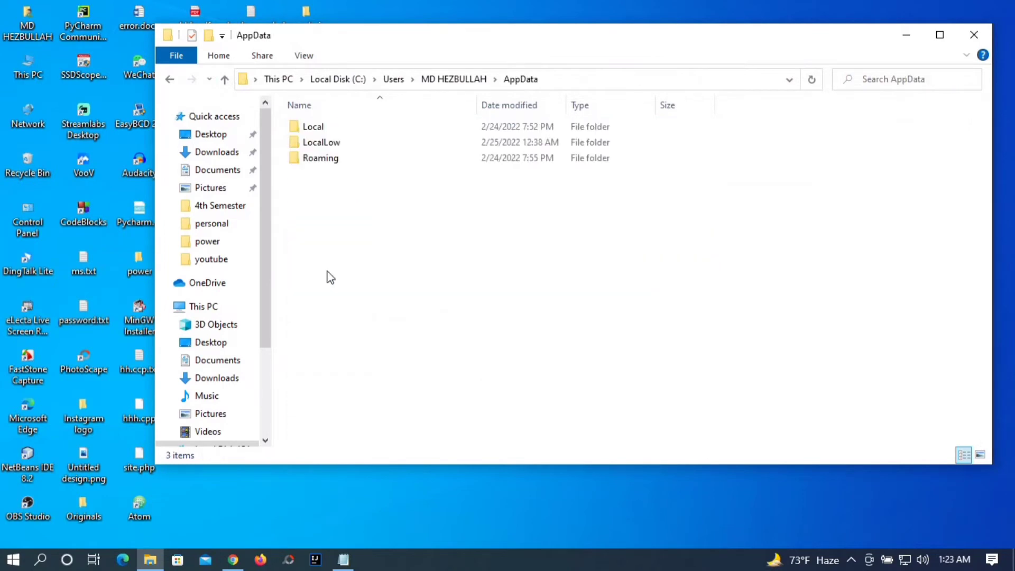
pyautogui.doubleClick(330, 159)
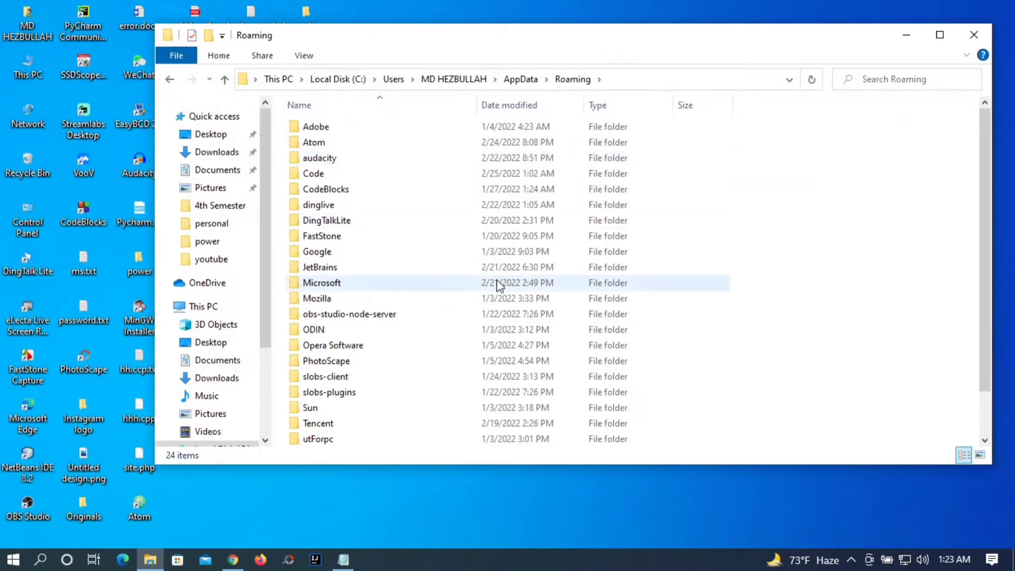
pyautogui.click(353, 176)
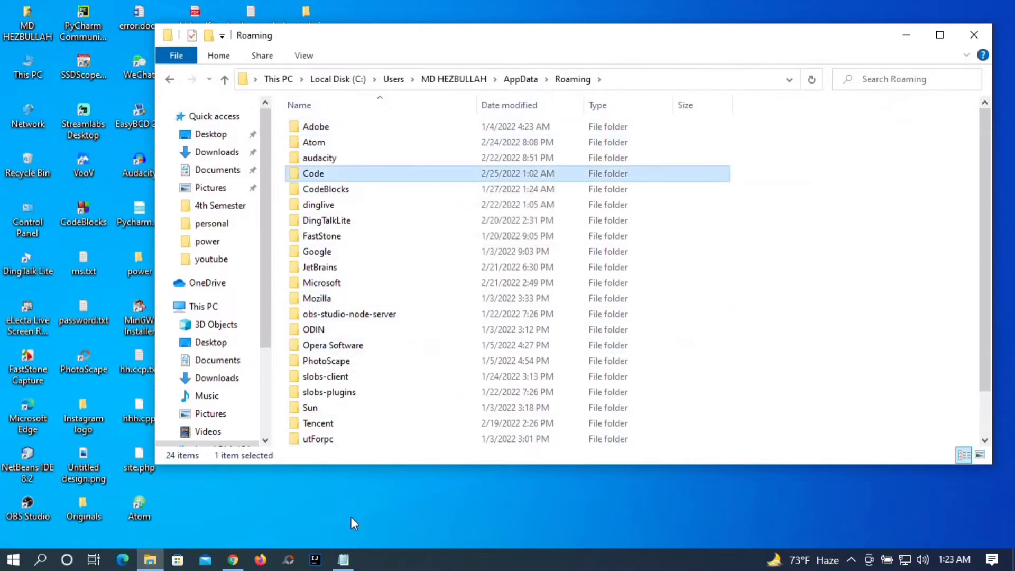
pyautogui.click(344, 559)
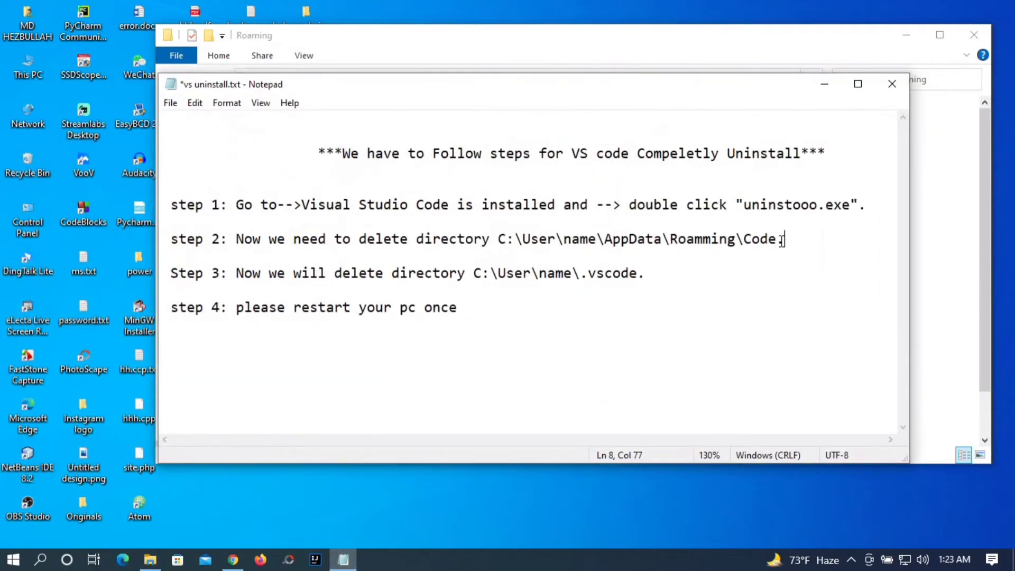
pyautogui.moveTo(786, 241); pyautogui.dragTo(743, 239)
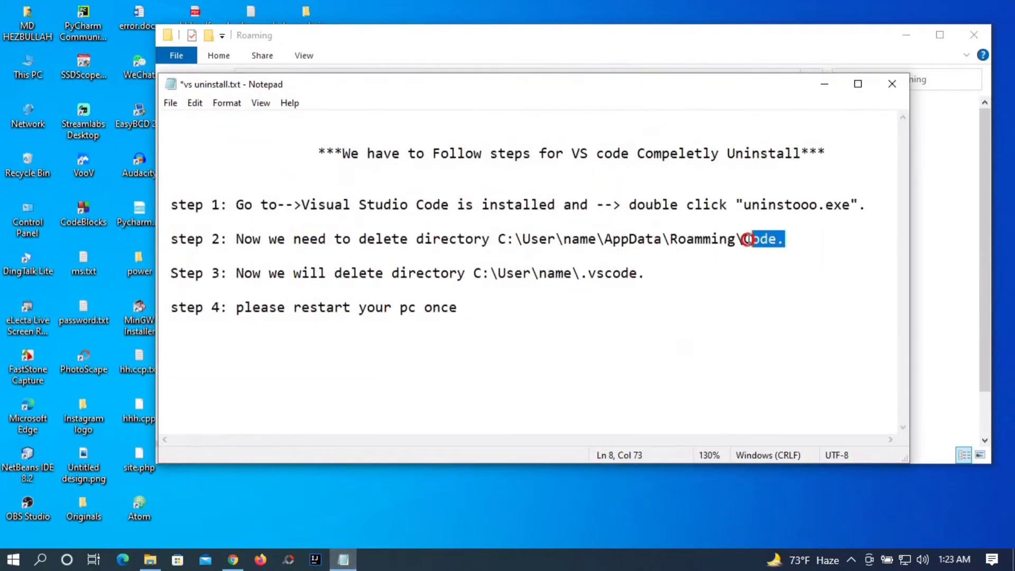
pyautogui.click(829, 83)
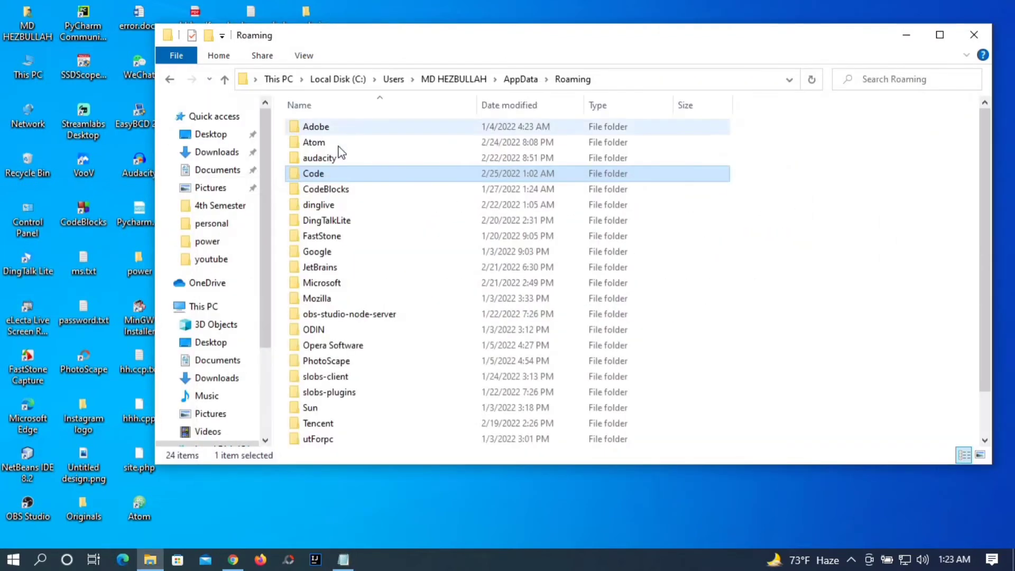
pyautogui.click(320, 174)
pyautogui.press('BackSpace')
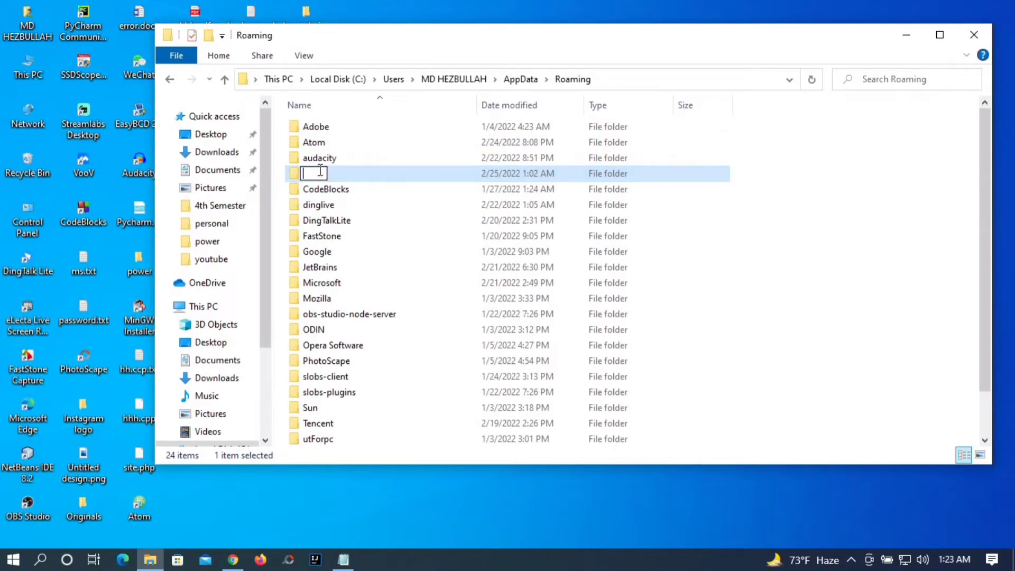
pyautogui.click(729, 210)
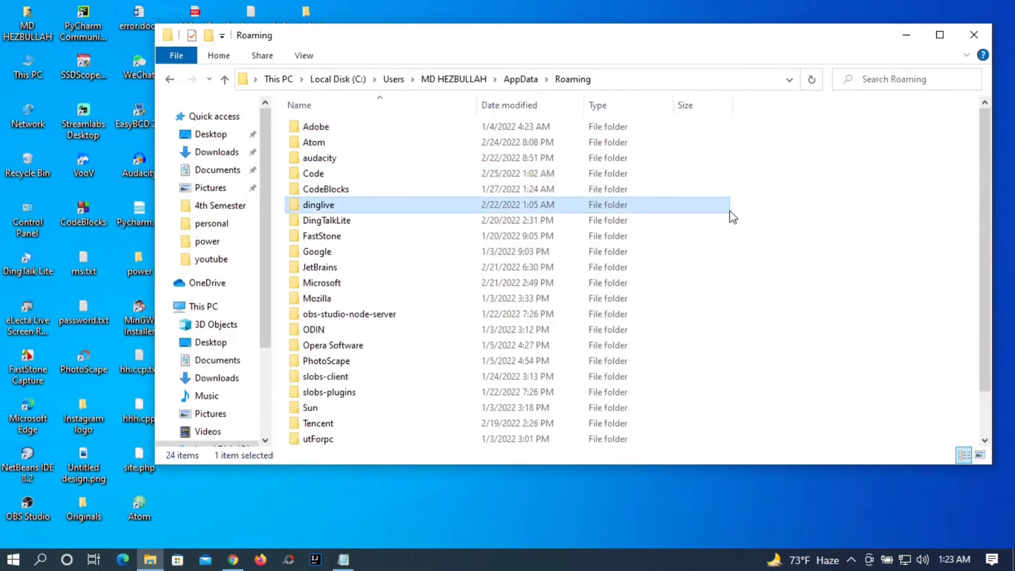
# Delete the Code folder from AppData\Roaming and close the folder window.
pyautogui.click(404, 177)
pyautogui.rightClick(404, 177)
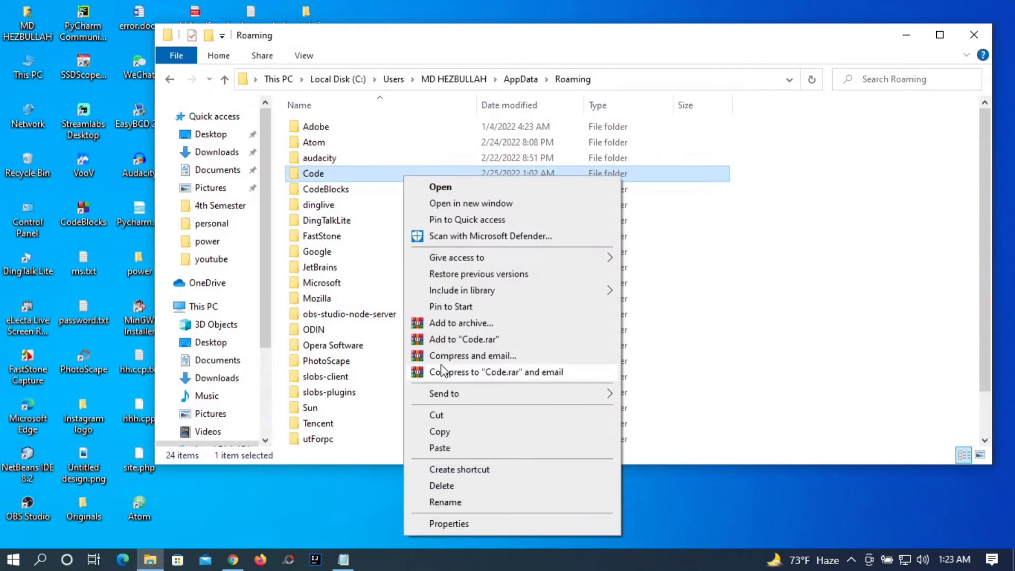
pyautogui.click(444, 485)
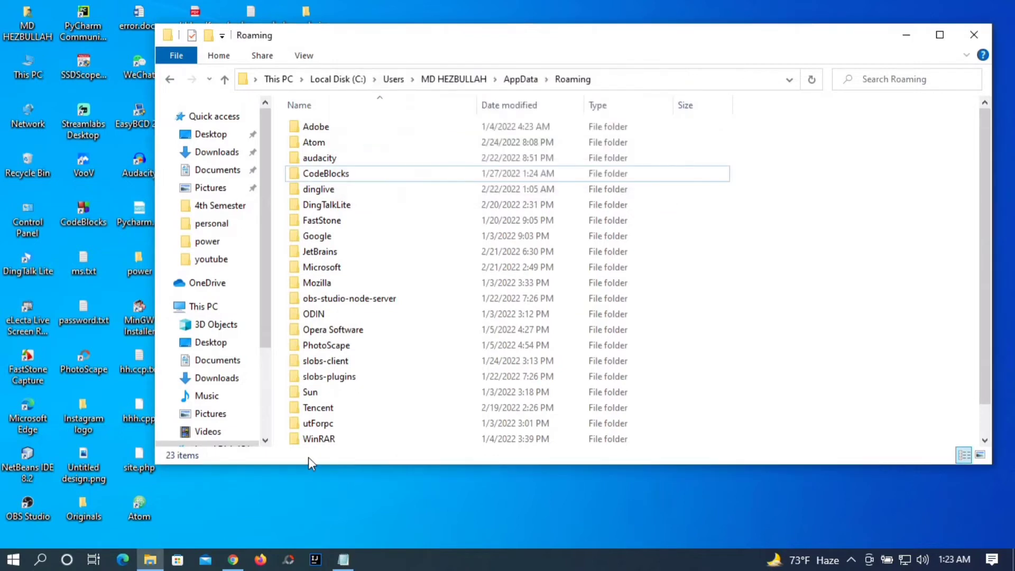
pyautogui.click(974, 34)
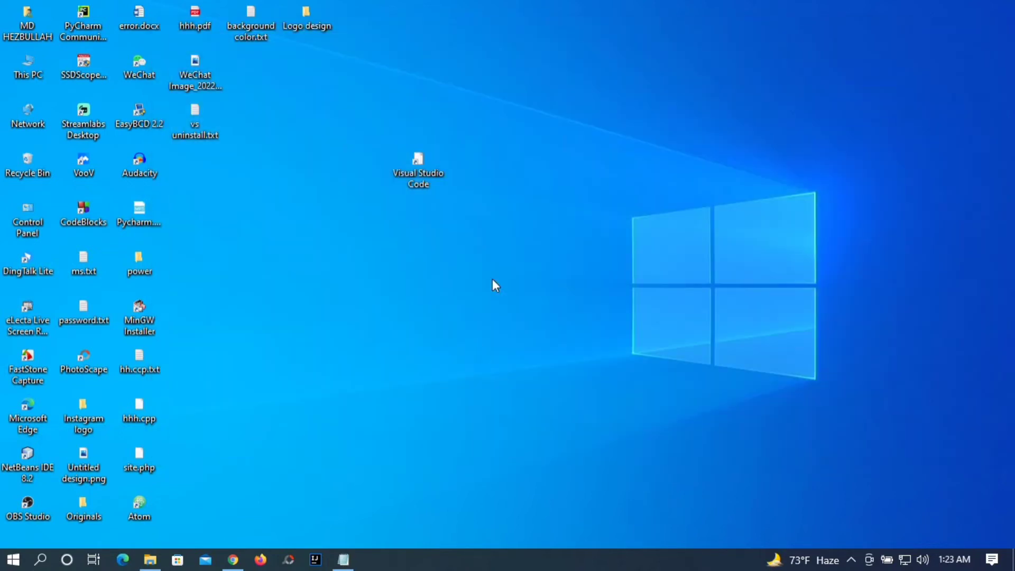
# Check step 3 of the uninstall notes for the next directory to delete.
pyautogui.click(344, 561)
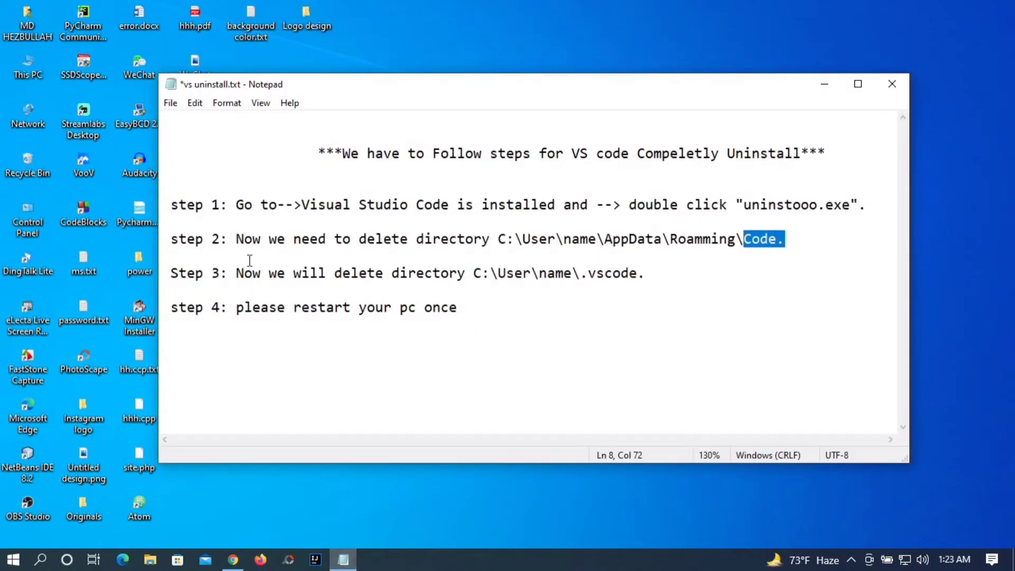
pyautogui.moveTo(174, 272); pyautogui.dragTo(468, 268)
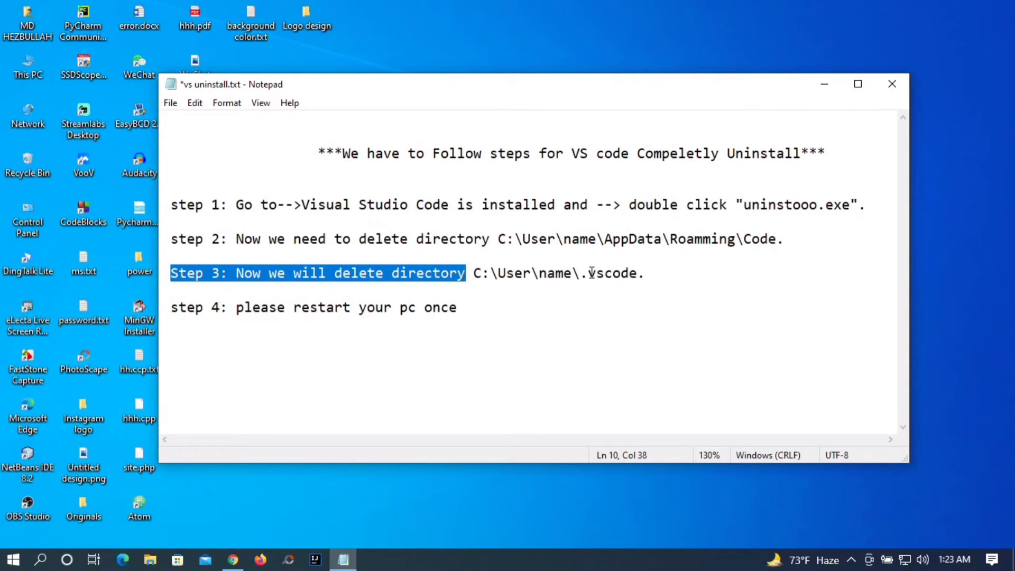
pyautogui.moveTo(646, 273); pyautogui.dragTo(582, 273)
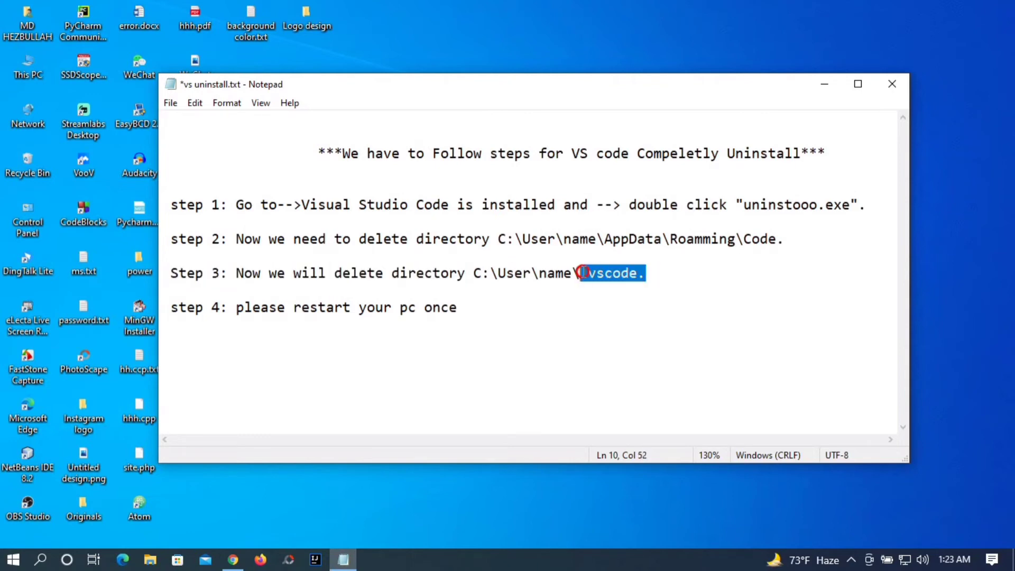
pyautogui.doubleClick(19, 125)
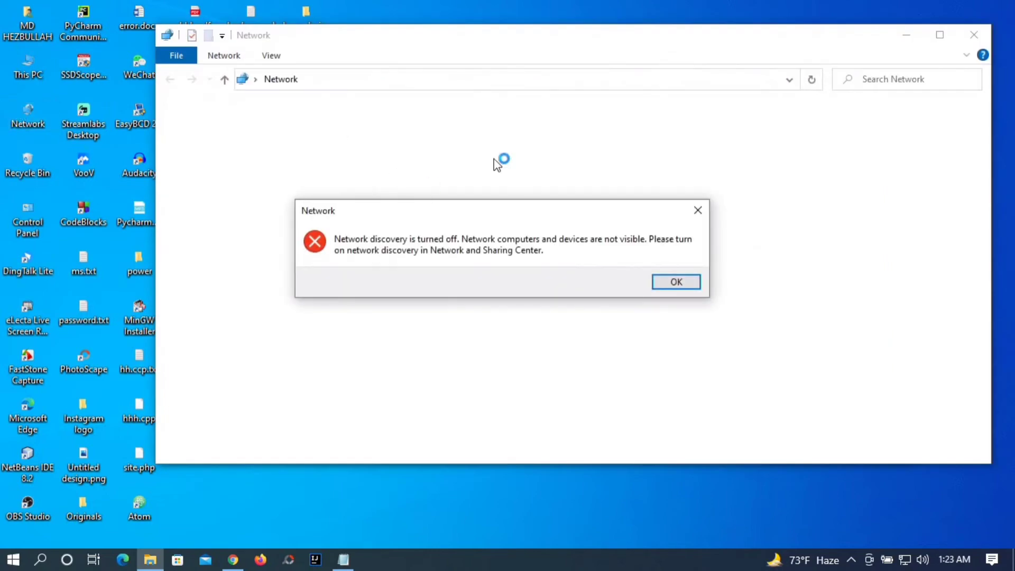
pyautogui.click(682, 281)
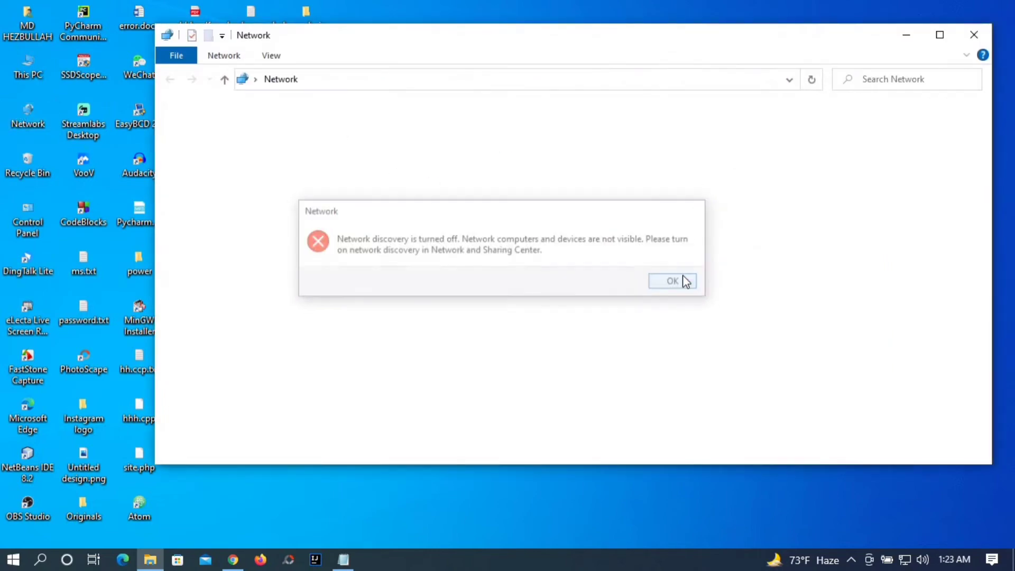
pyautogui.click(972, 37)
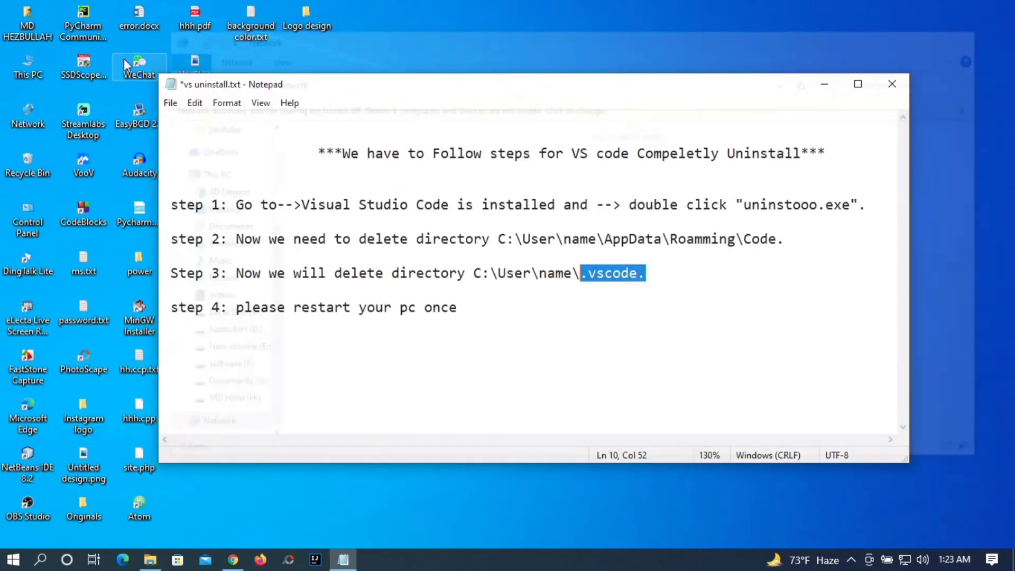
# Open the user's profile folder under C:\Users from This PC.
pyautogui.doubleClick(10, 62)
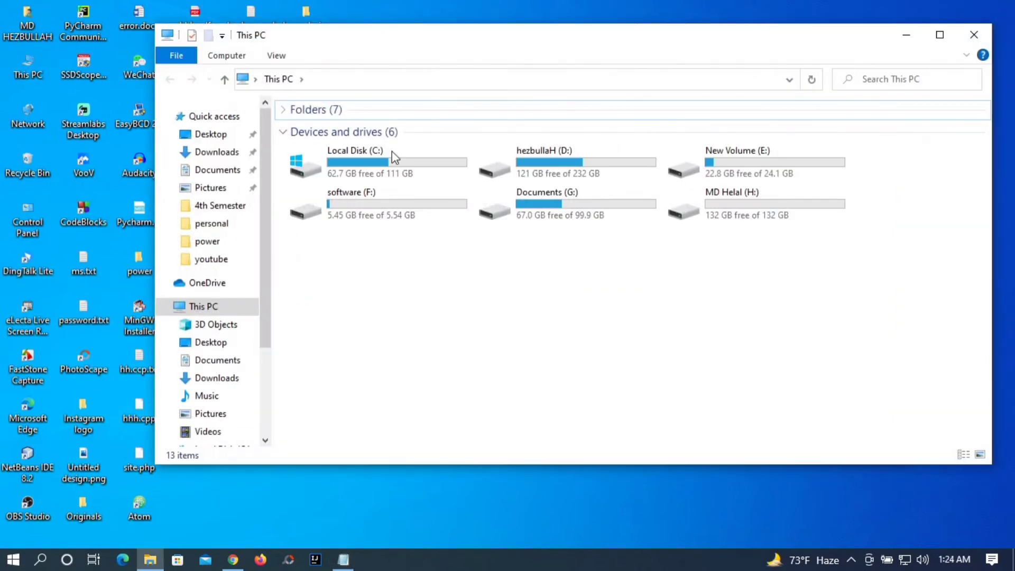
pyautogui.doubleClick(398, 165)
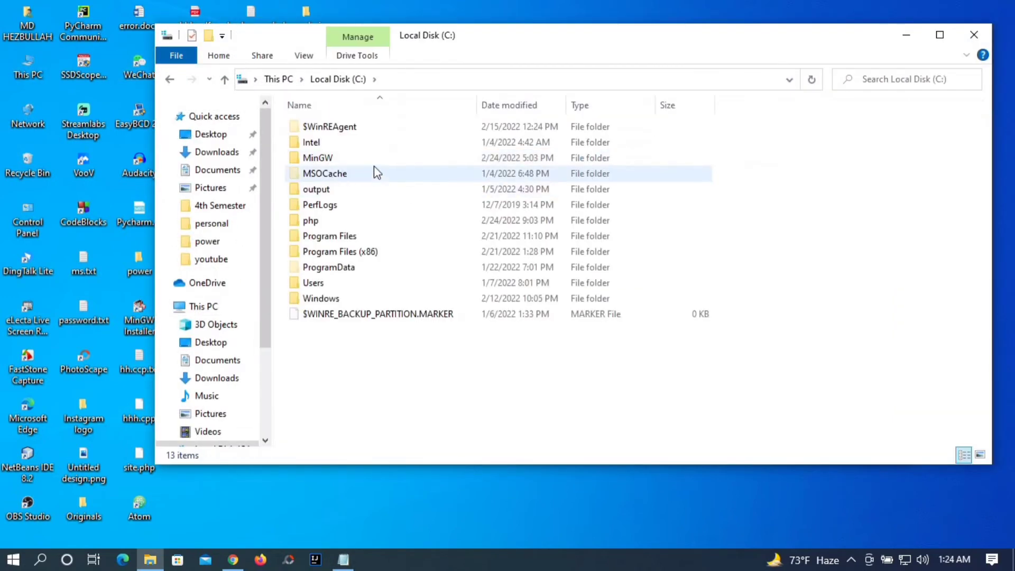
pyautogui.doubleClick(320, 284)
pyautogui.click(332, 133)
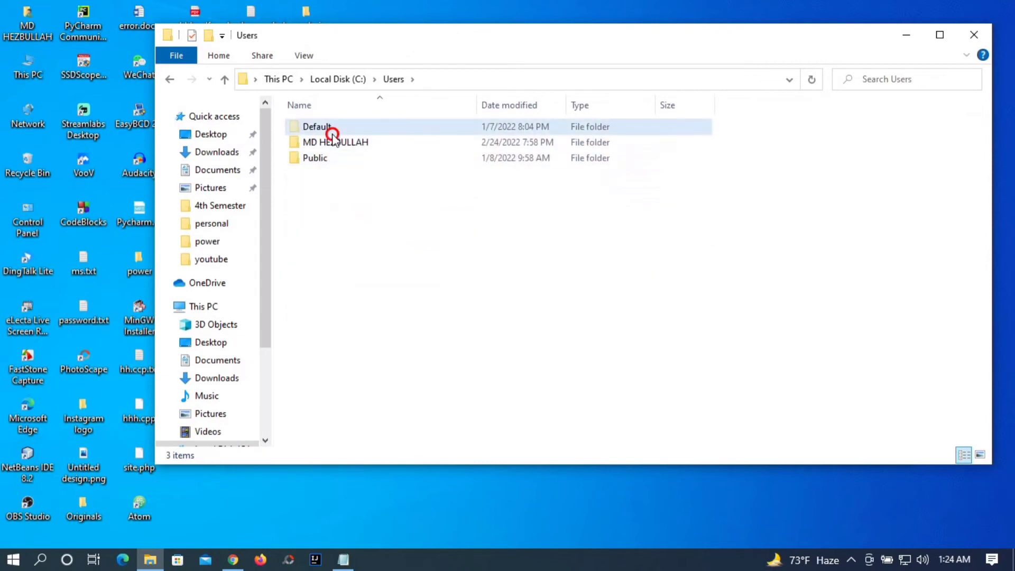
pyautogui.doubleClick(335, 142)
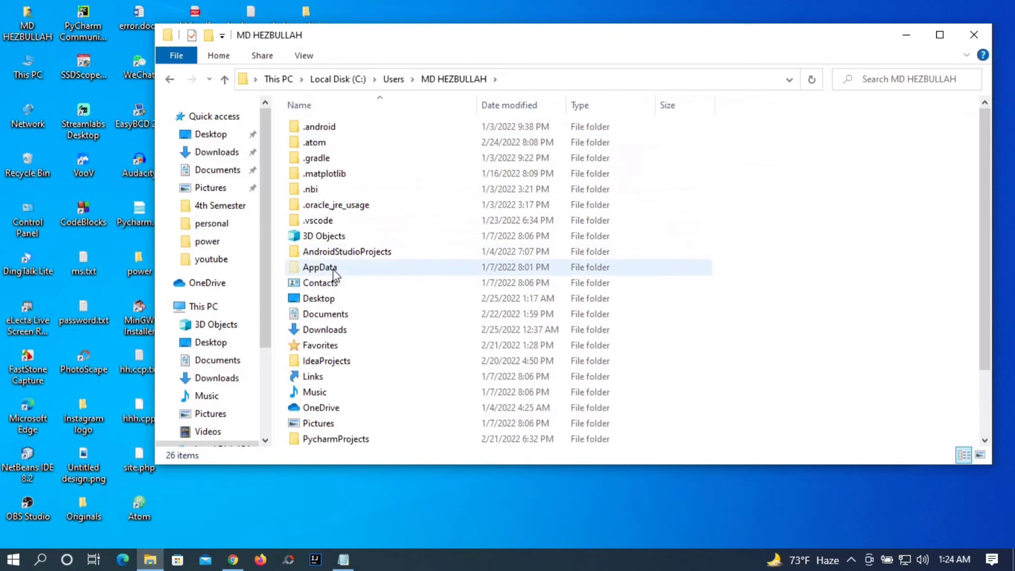
# Delete the .vscode folder from the user's profile folder and close the folder window.
pyautogui.click(334, 222)
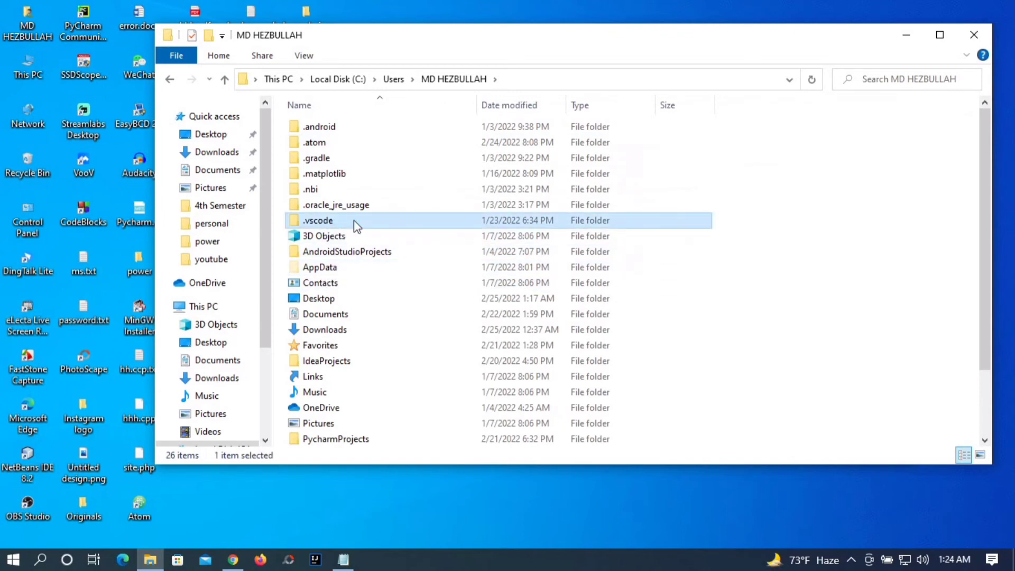
pyautogui.rightClick(354, 220)
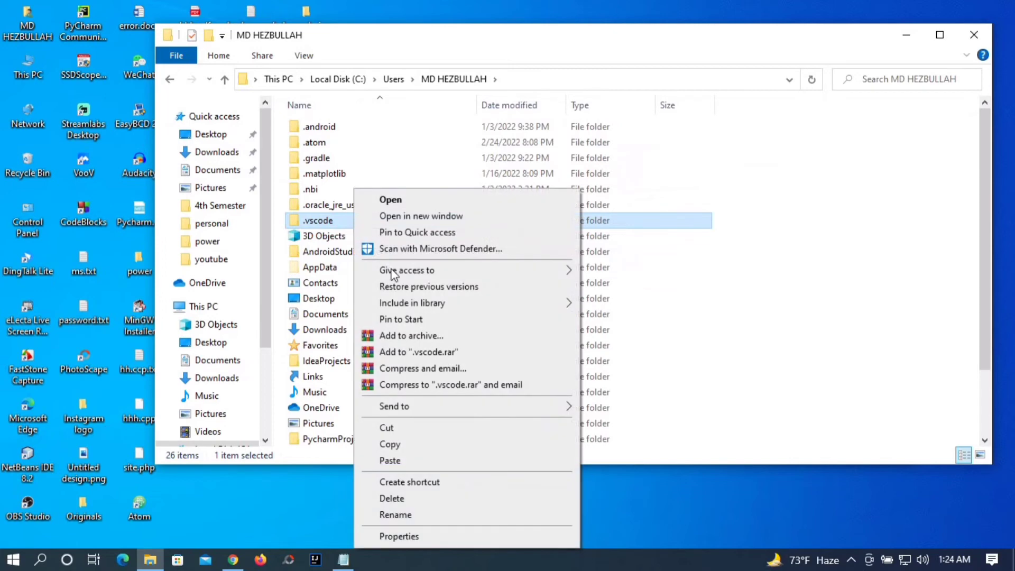
pyautogui.click(399, 498)
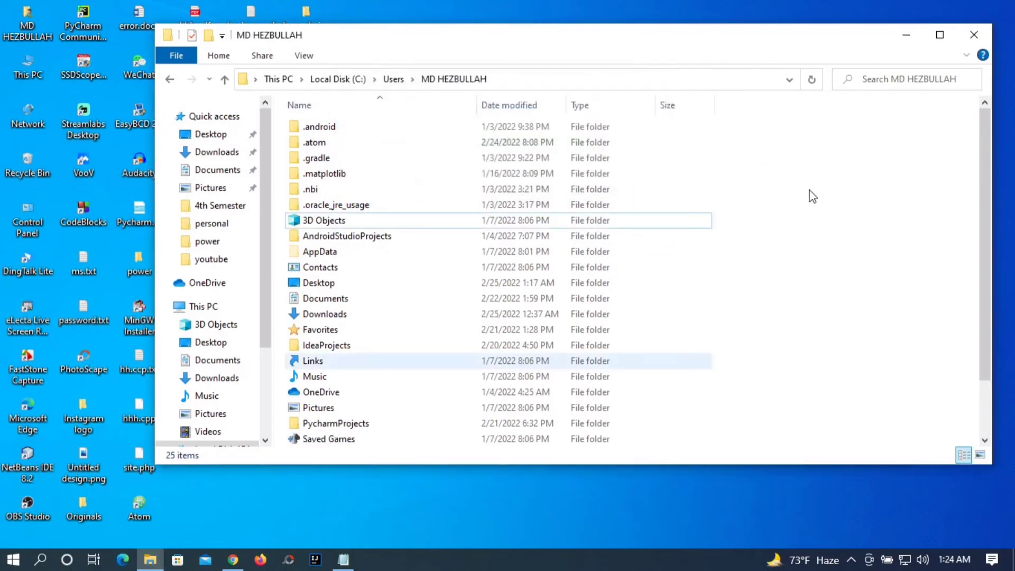
pyautogui.click(972, 35)
# Refresh the desktop and check step 4 of the uninstall notes.
pyautogui.rightClick(521, 8)
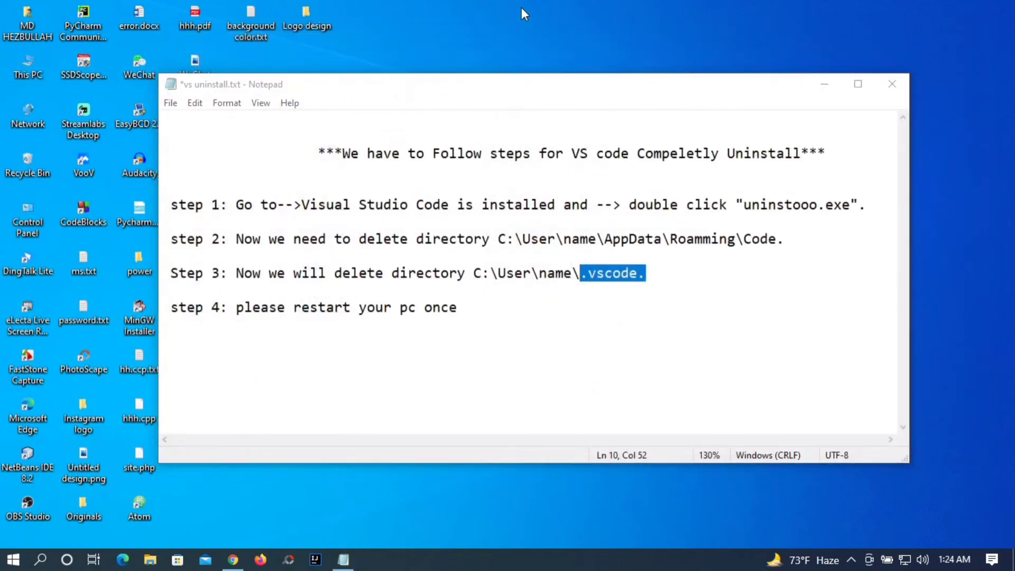
pyautogui.click(572, 51)
pyautogui.rightClick(521, 25)
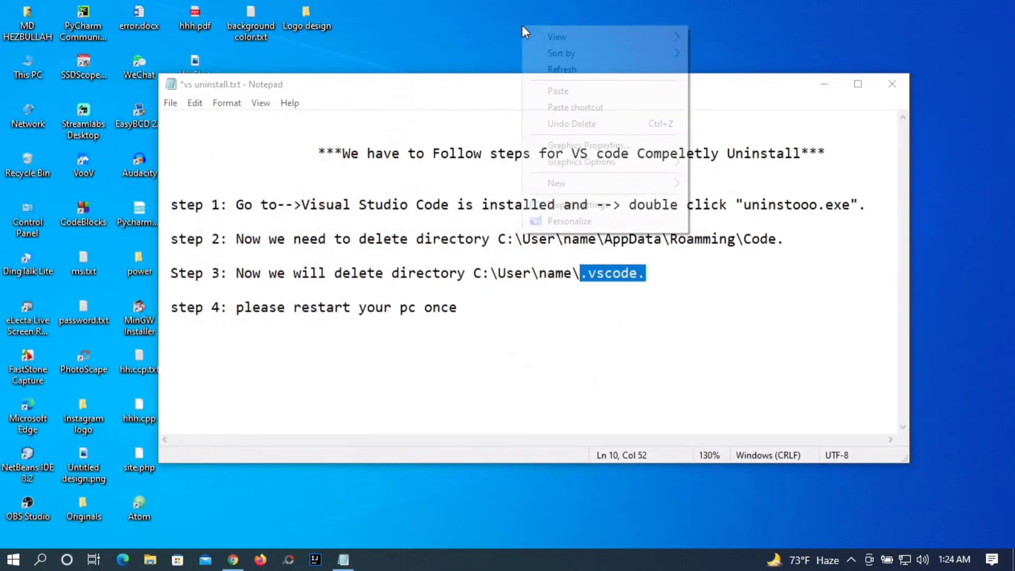
pyautogui.click(560, 69)
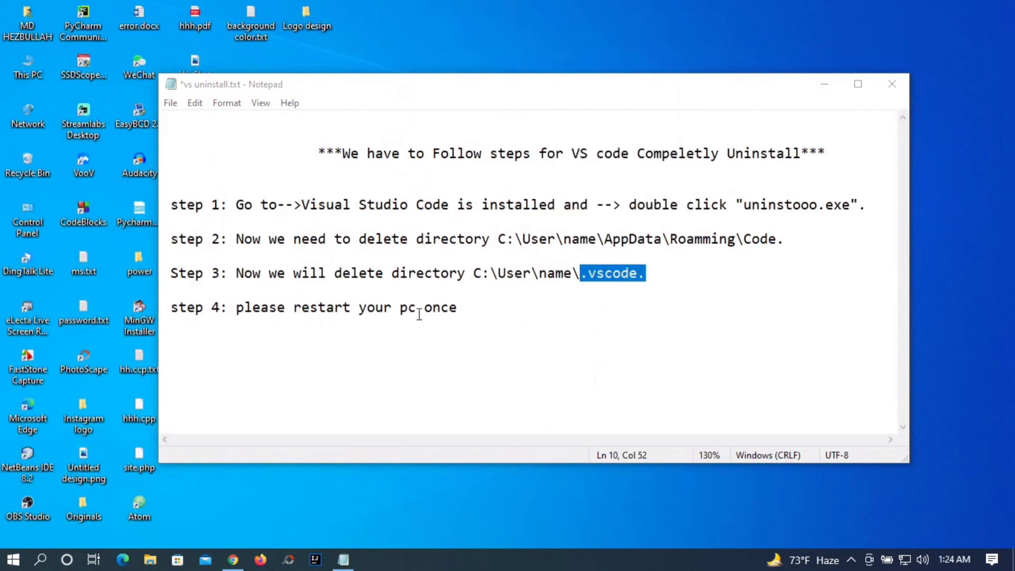
pyautogui.moveTo(476, 317); pyautogui.dragTo(173, 309)
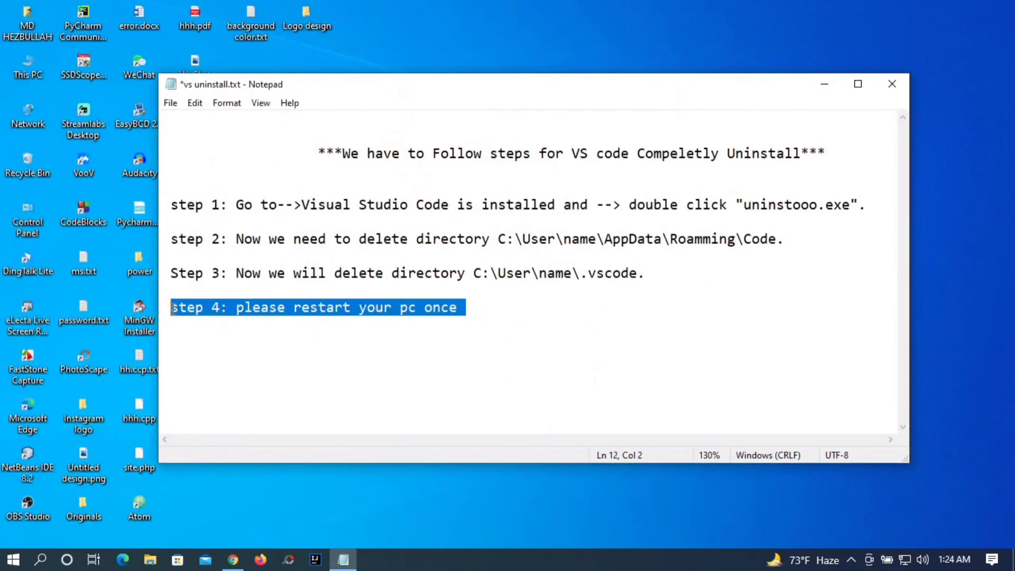
pyautogui.click(272, 366)
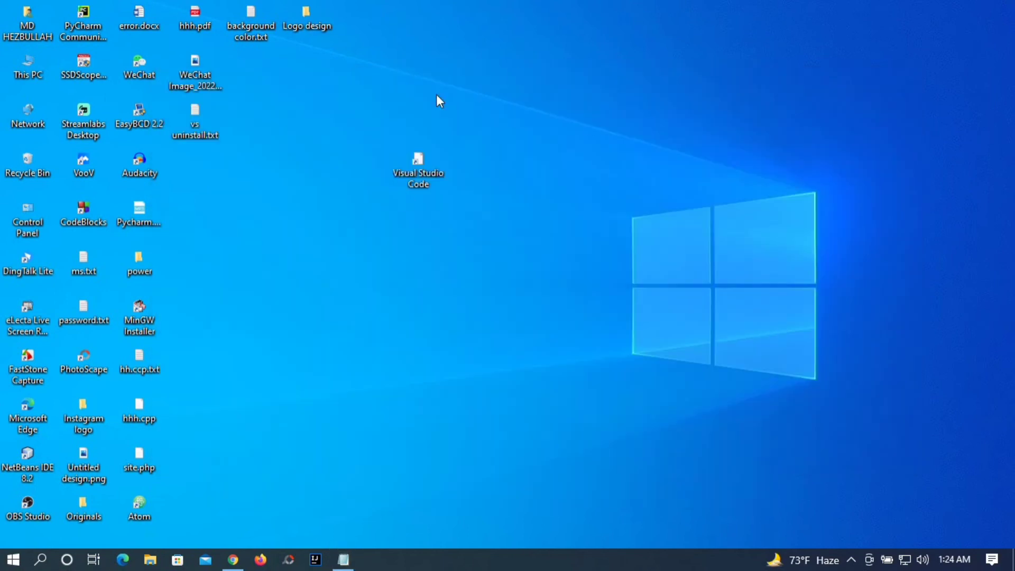
# Refresh the desktop, and remove the broken Visual Studio Code shortcut by opening it and agreeing to delete it.
pyautogui.rightClick(415, 87)
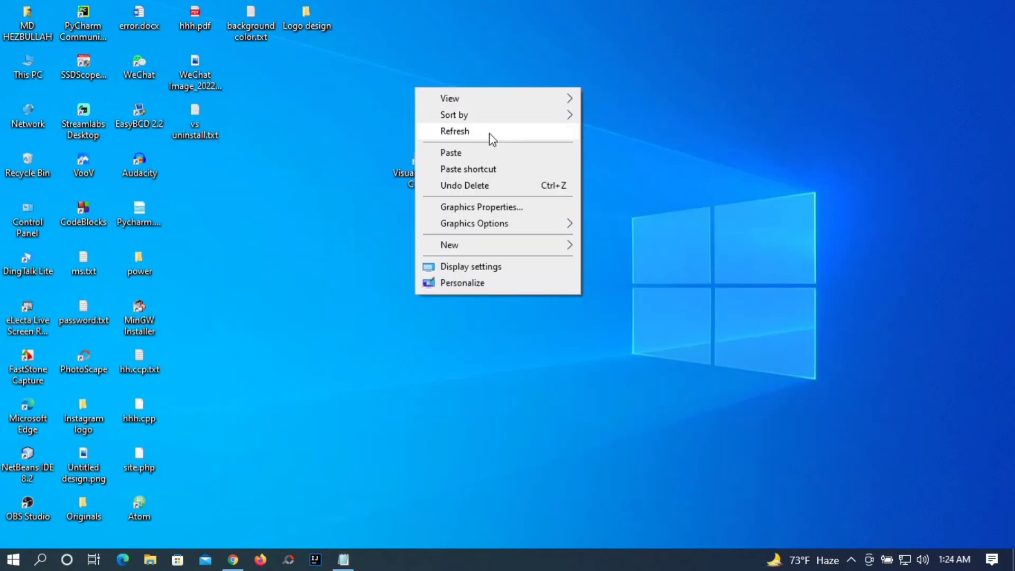
pyautogui.click(489, 132)
pyautogui.rightClick(429, 83)
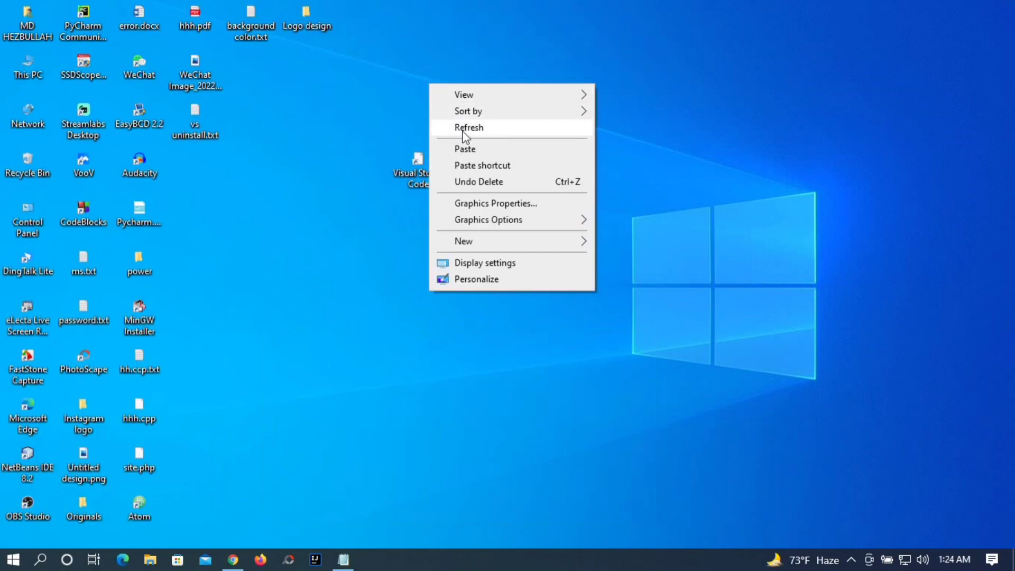
pyautogui.click(463, 133)
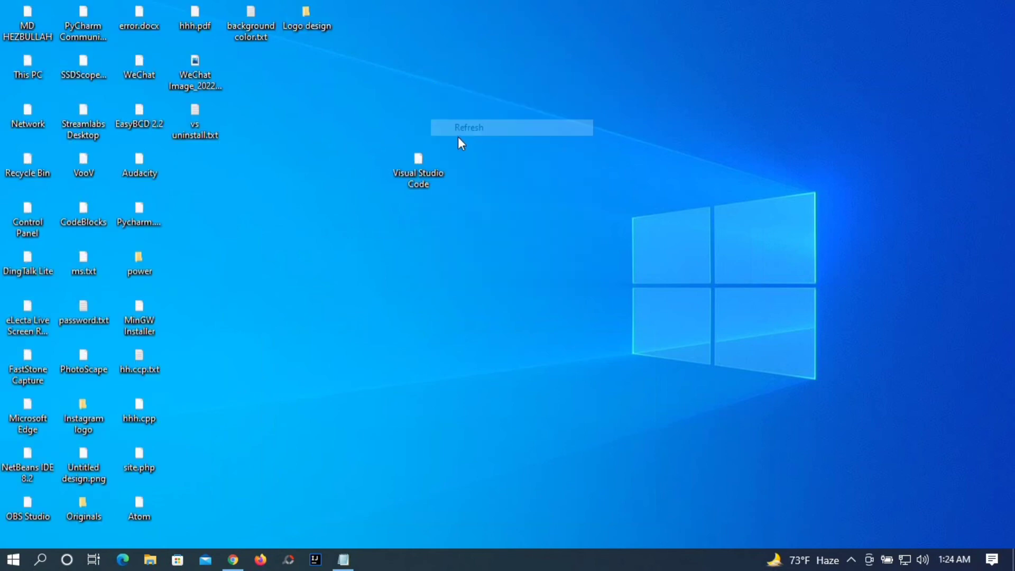
pyautogui.doubleClick(425, 165)
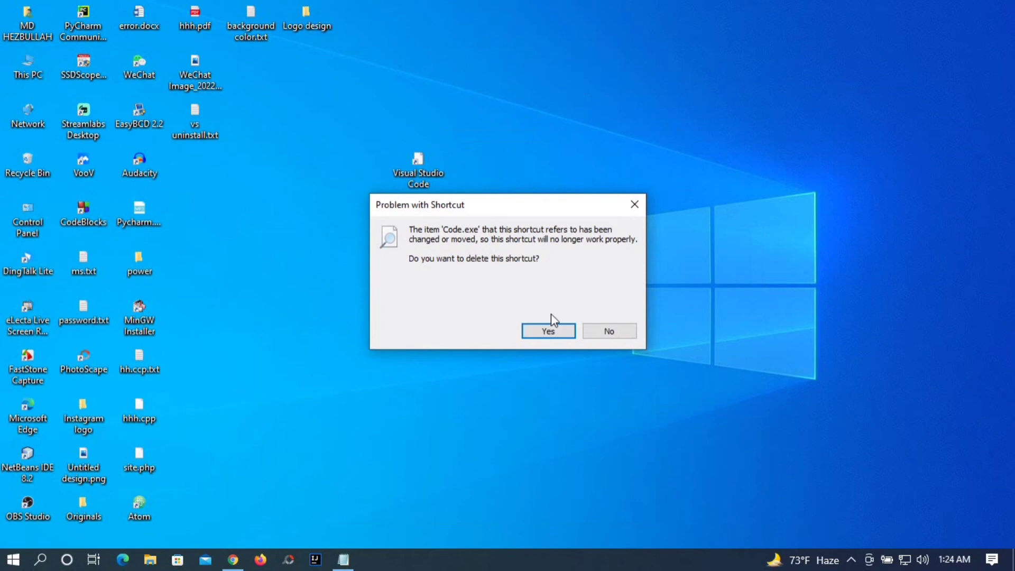
pyautogui.click(548, 332)
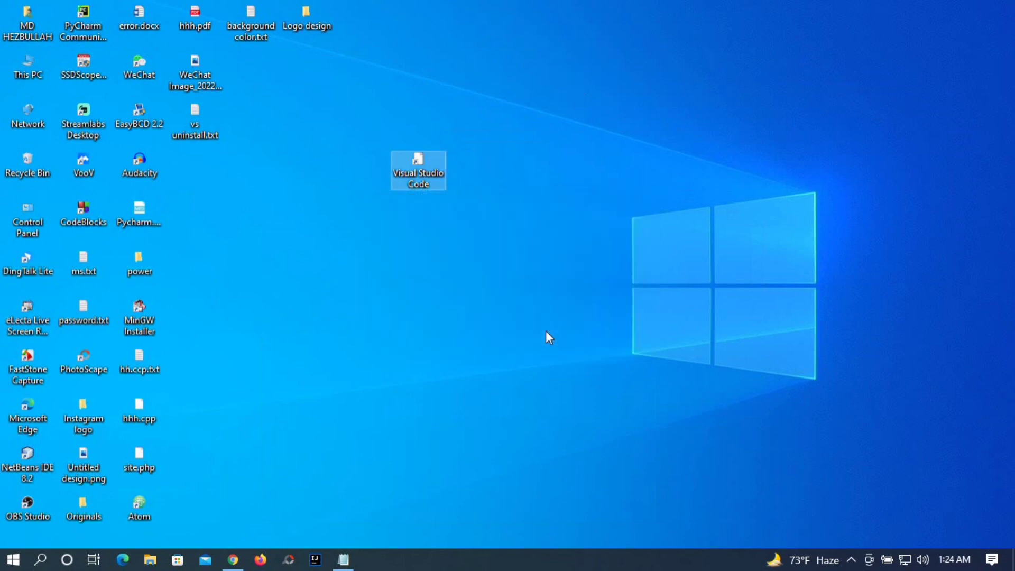
pyautogui.rightClick(573, 152)
pyautogui.click(627, 195)
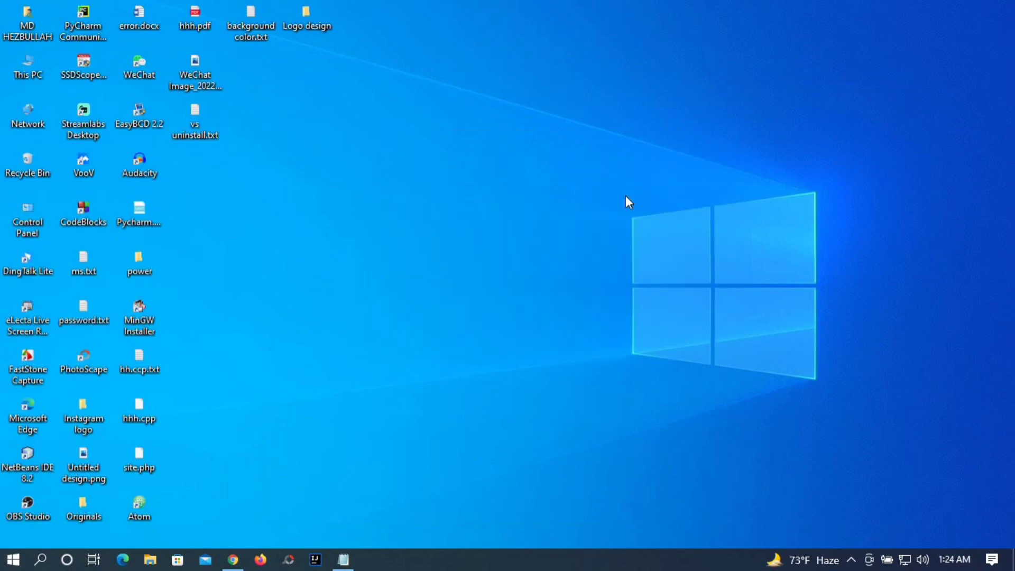